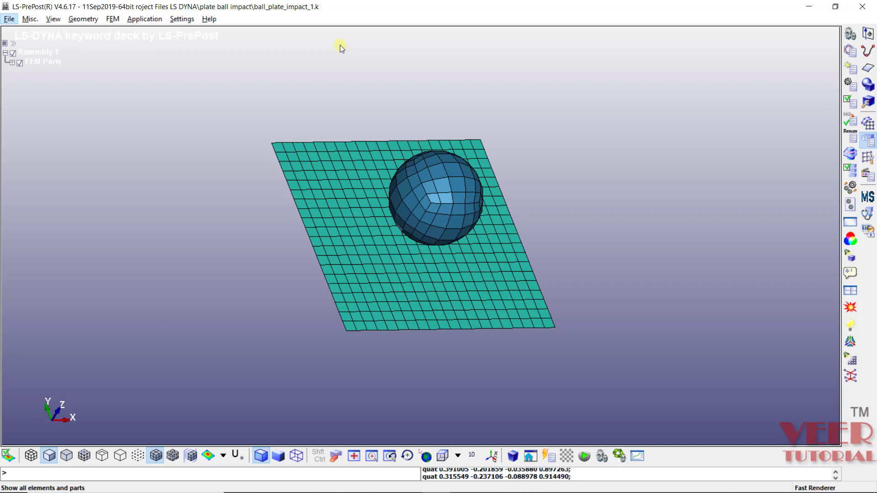
Open the Keyword Manager for the ball and plate model and move its window closer to the mesh
{"action": "left_click", "coordinate": [117, 18]}
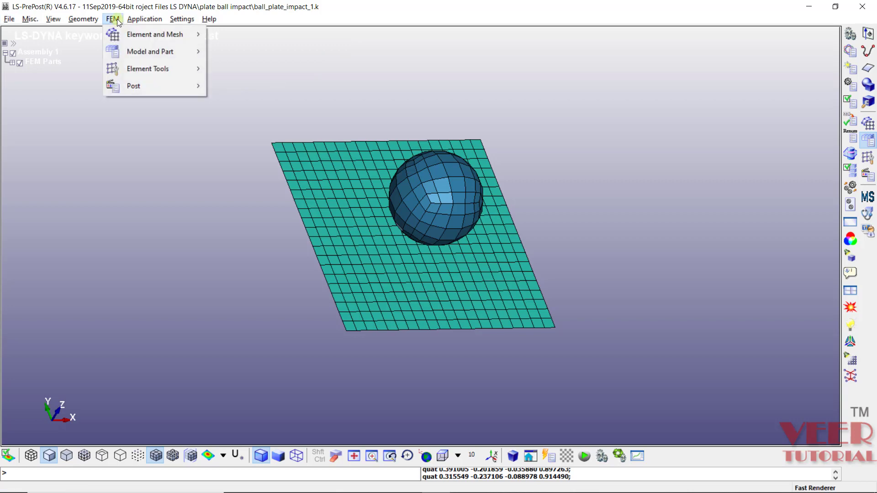
{"action": "left_click", "coordinate": [184, 52]}
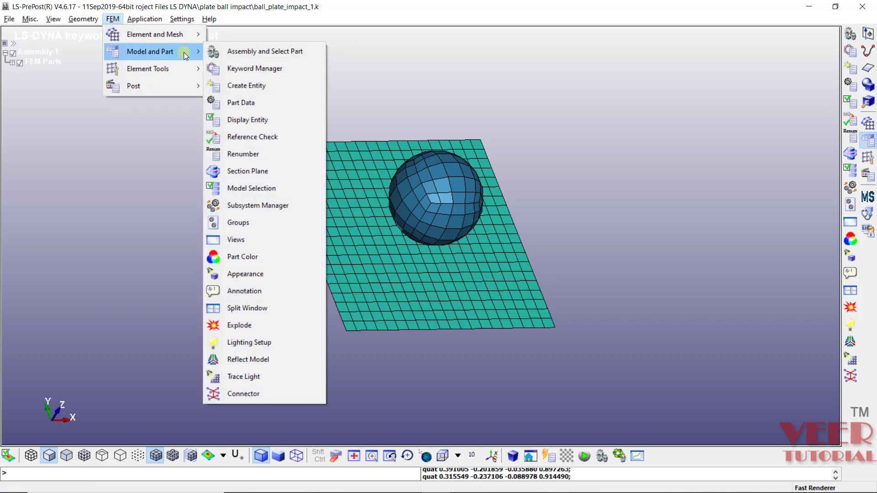
{"action": "left_click", "coordinate": [251, 68]}
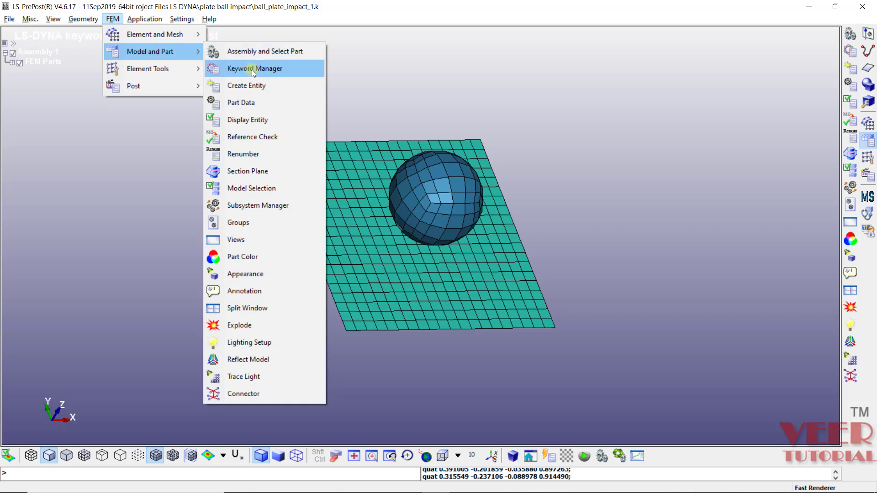
{"action": "left_click", "coordinate": [252, 68]}
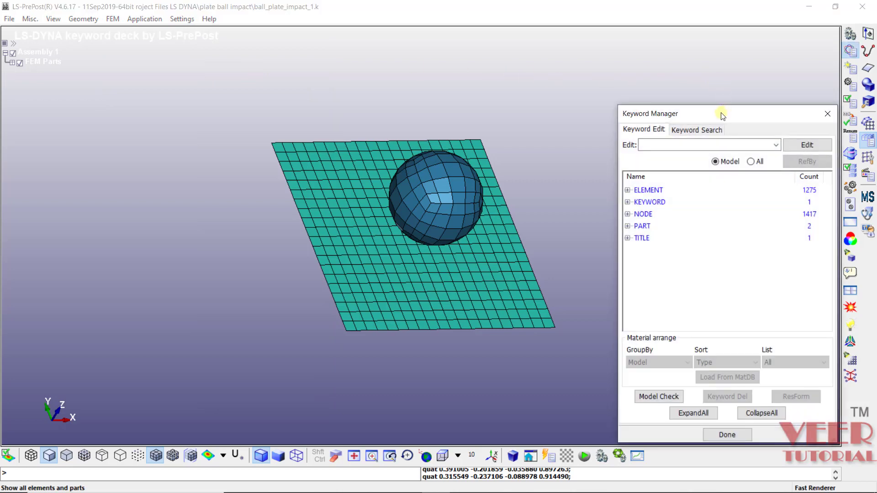
{"action": "left_click_drag", "start_coordinate": [721, 113], "coordinate": [648, 53]}
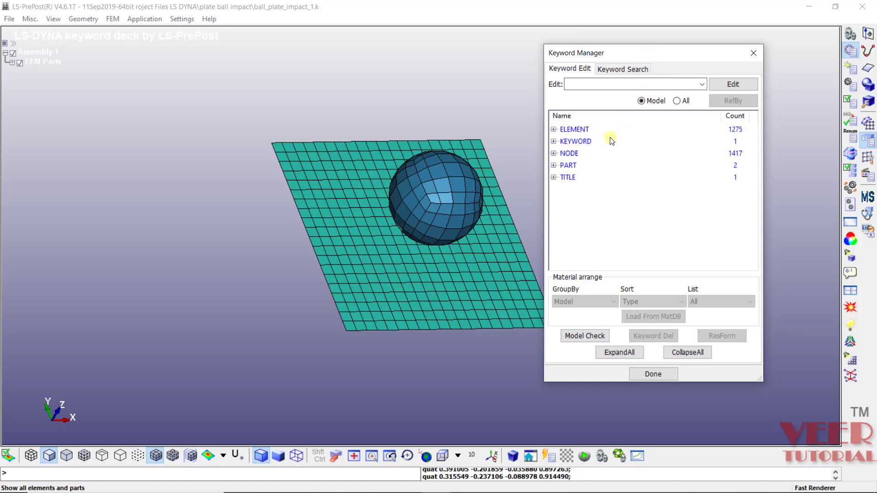
Review the model's ELEMENT, KEYWORD, NODE, PART and TITLE categories, and switch the list to all available keywords
{"action": "left_click", "coordinate": [587, 130]}
{"action": "left_click", "coordinate": [583, 141]}
{"action": "left_click", "coordinate": [575, 154]}
{"action": "left_click", "coordinate": [569, 166]}
{"action": "left_click", "coordinate": [568, 177]}
{"action": "left_click", "coordinate": [678, 101]}
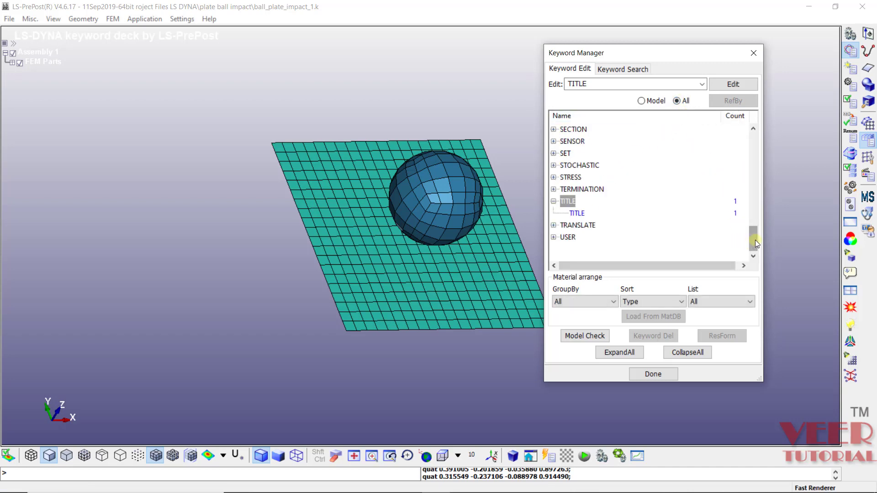
Find 024-PIECEWISE_LINEAR_PLASTICITY among the MAT keywords and open its input form
{"action": "left_click_drag", "start_coordinate": [755, 240], "coordinate": [753, 213]}
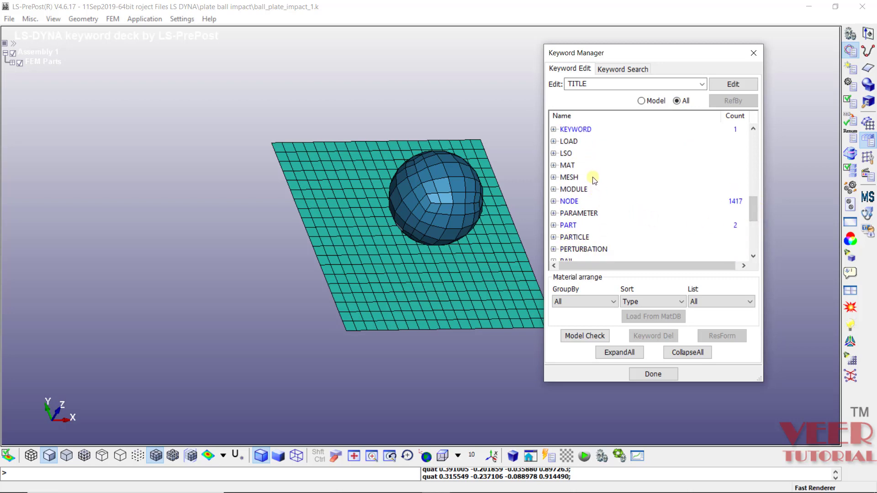
{"action": "left_click", "coordinate": [567, 165]}
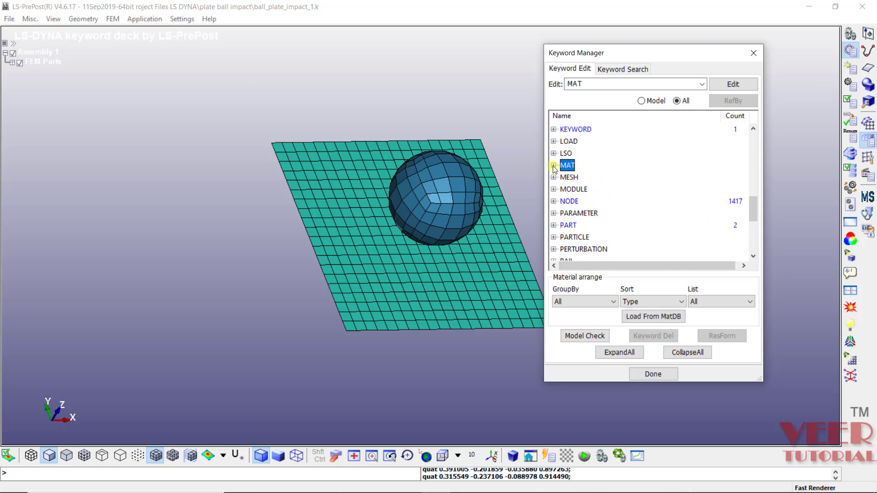
{"action": "left_click", "coordinate": [553, 165]}
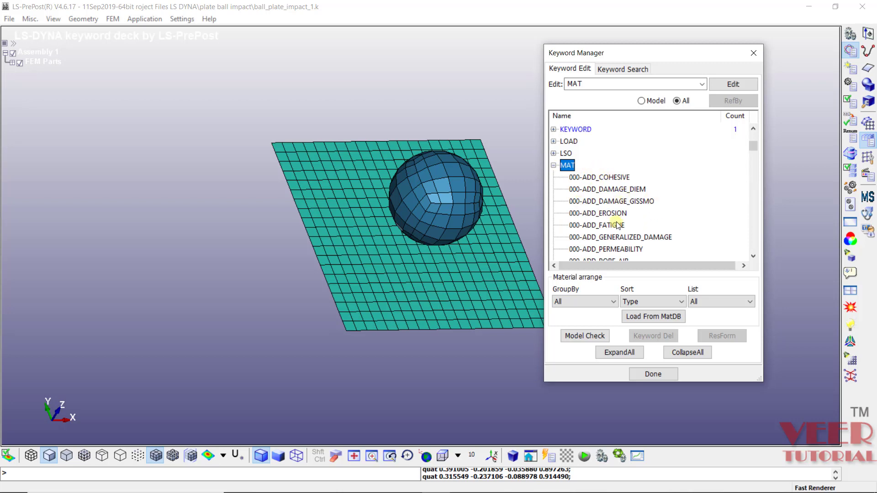
{"action": "scroll", "coordinate": [617, 225], "scroll_direction": "down", "scroll_amount": 2}
{"action": "scroll", "coordinate": [617, 225], "scroll_direction": "up", "scroll_amount": 2}
{"action": "scroll", "coordinate": [616, 225], "scroll_direction": "down", "scroll_amount": 3}
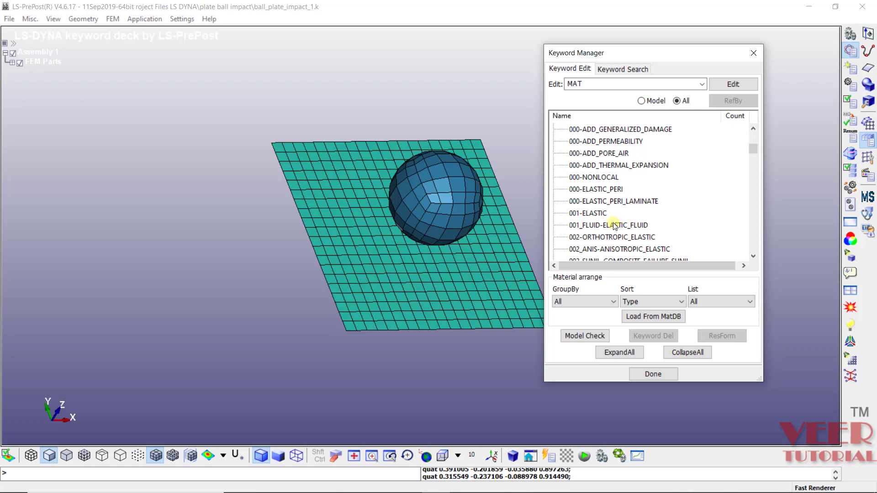
{"action": "scroll", "coordinate": [615, 226], "scroll_direction": "down", "scroll_amount": 2}
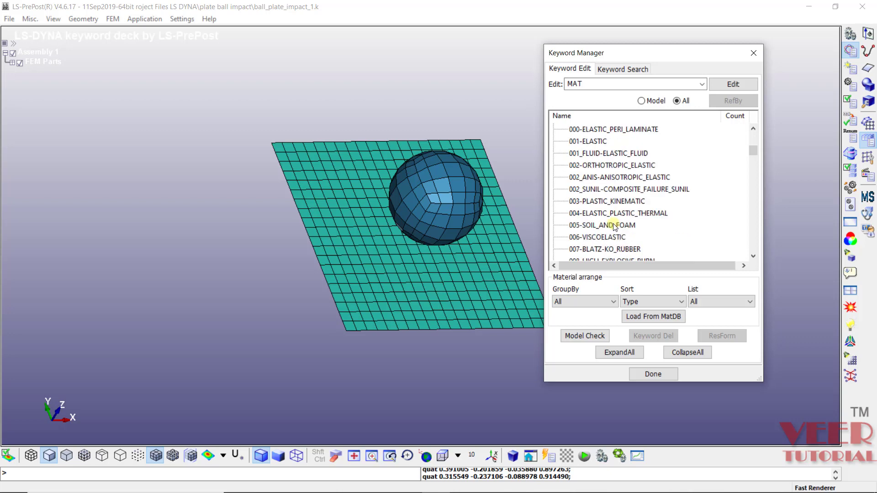
{"action": "scroll", "coordinate": [623, 182], "scroll_direction": "down", "scroll_amount": 7}
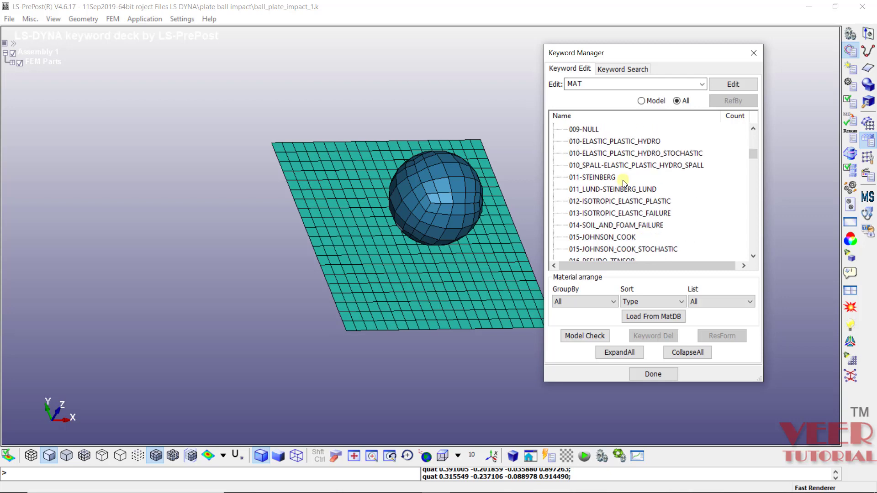
{"action": "scroll", "coordinate": [623, 181], "scroll_direction": "down", "scroll_amount": 2}
{"action": "scroll", "coordinate": [624, 180], "scroll_direction": "up", "scroll_amount": 1}
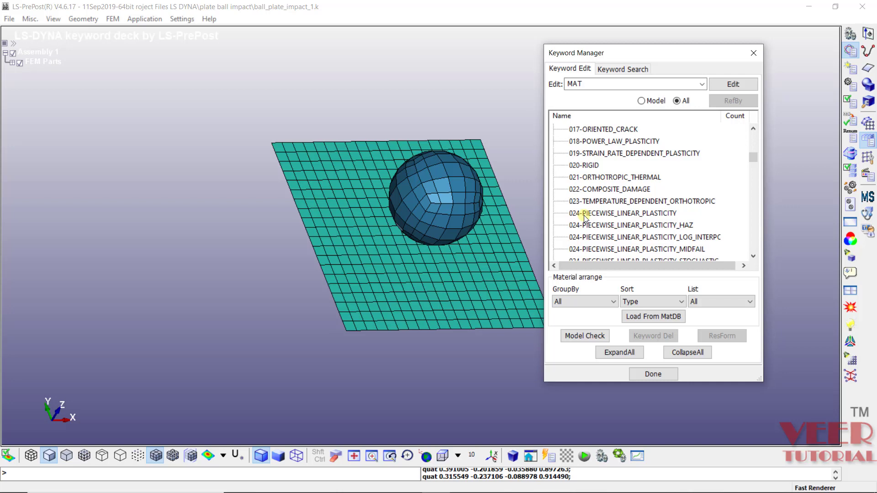
{"action": "left_click", "coordinate": [641, 213]}
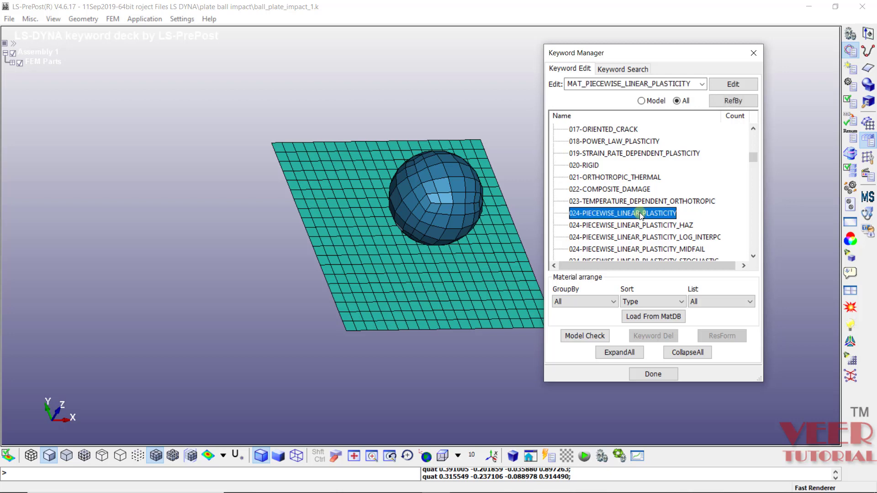
{"action": "double_click", "coordinate": [641, 214]}
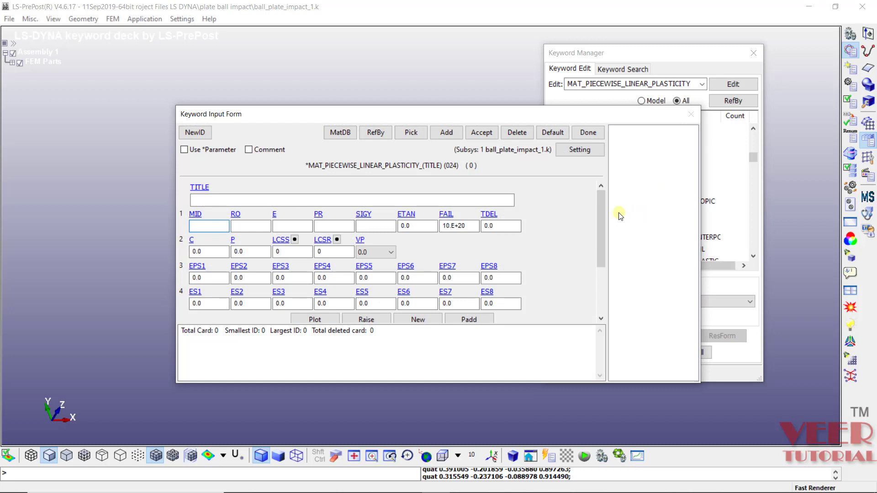
Start a new material entry with ID 1 and title it plate_plastic_mat
{"action": "left_click", "coordinate": [446, 133]}
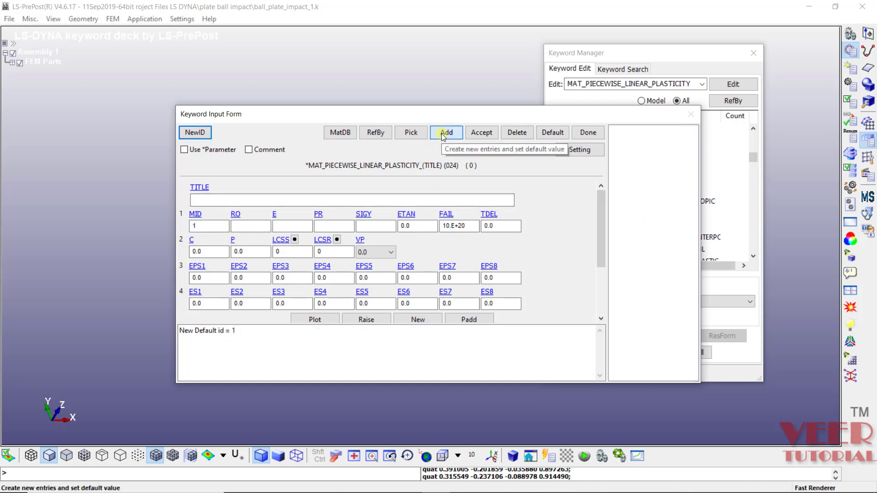
{"action": "left_click", "coordinate": [214, 200]}
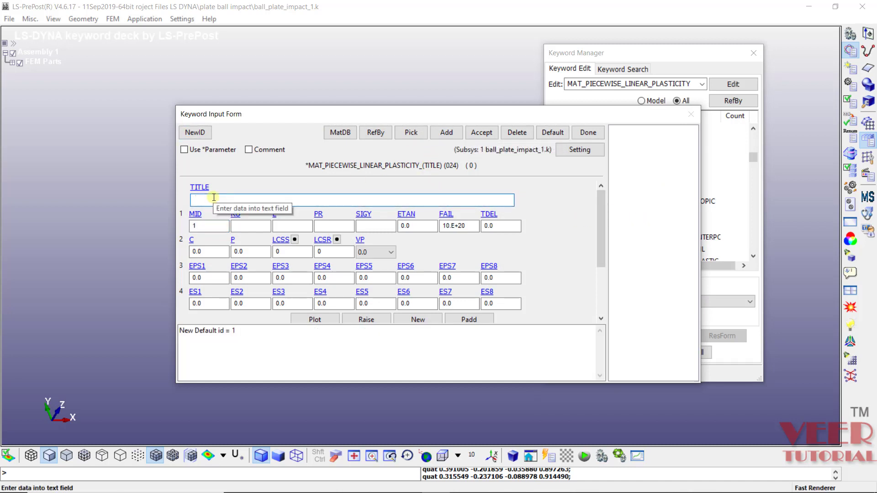
{"action": "type", "text": "plate_"}
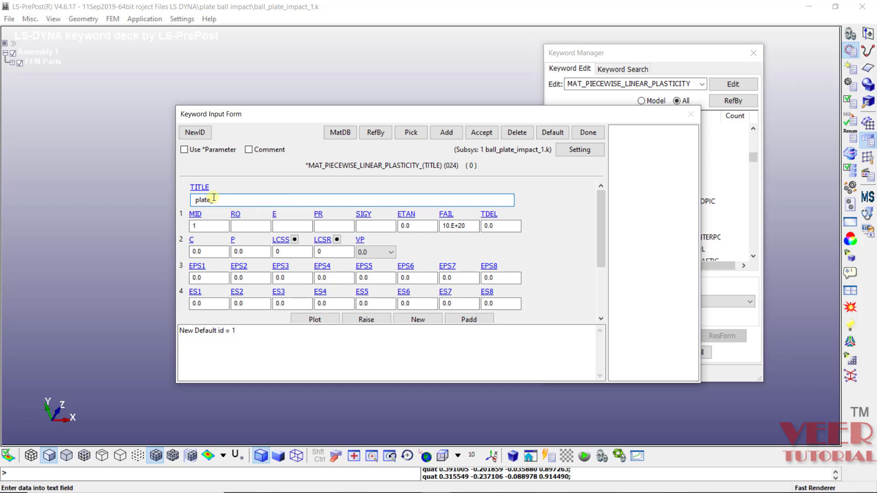
{"action": "type", "text": "blastic_mat"}
Set the plate material's mass density to 7850 and Young's modulus to 209e9, checking them against the material properties slide
{"action": "left_click", "coordinate": [242, 224]}
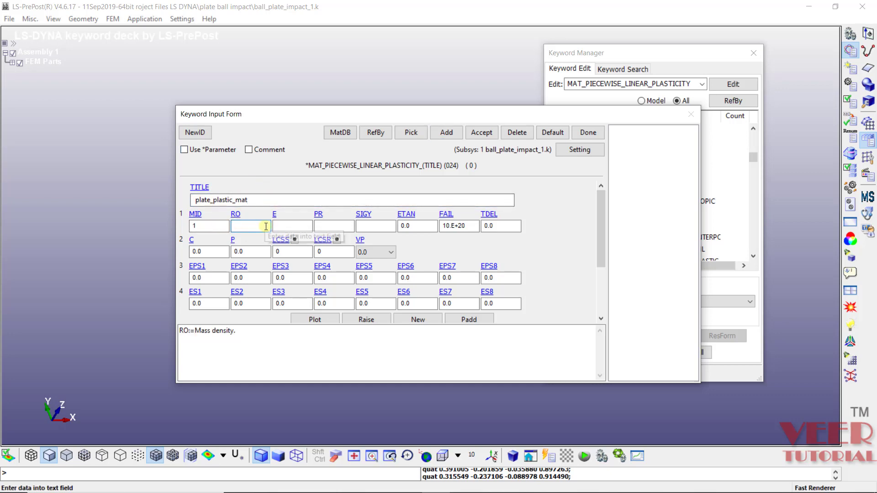
{"action": "type", "text": "7850"}
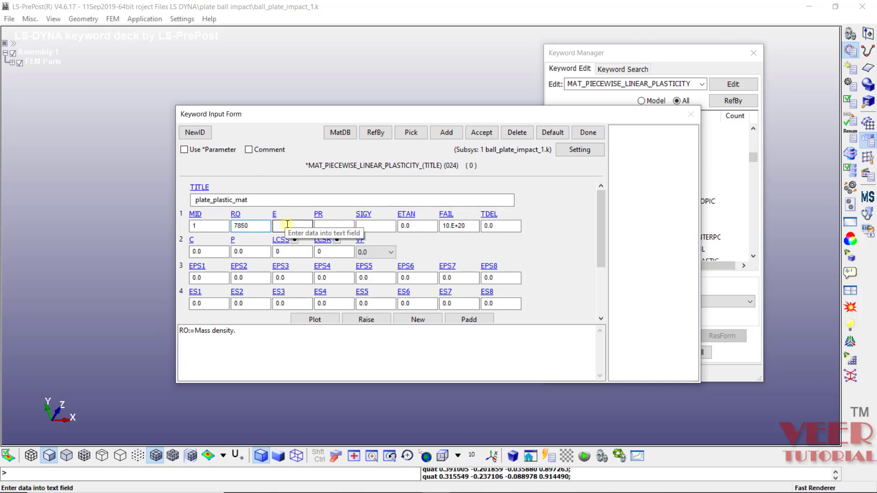
{"action": "left_click", "coordinate": [287, 225]}
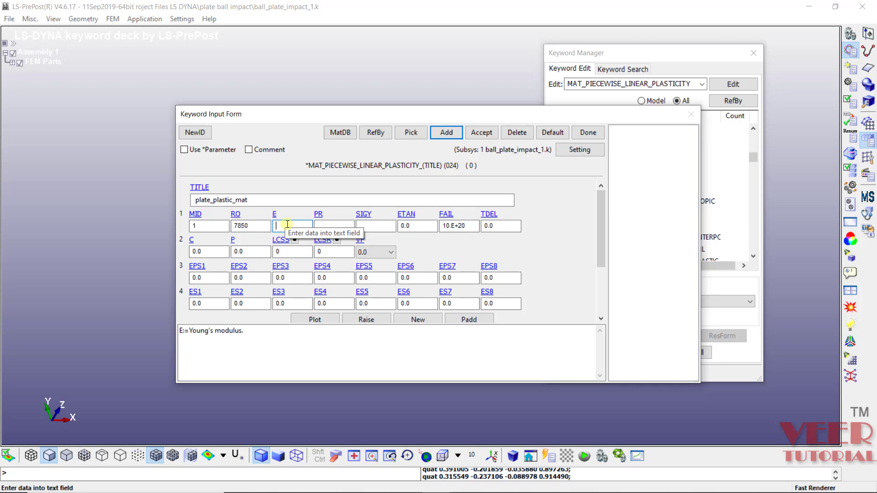
{"action": "type", "text": "209"}
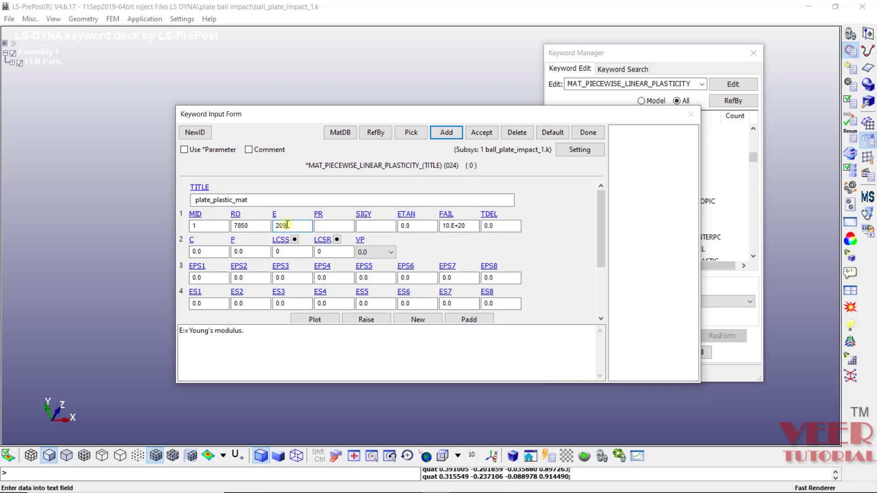
{"action": "type", "text": "e9"}
{"action": "key", "text": "alt+Tab"}
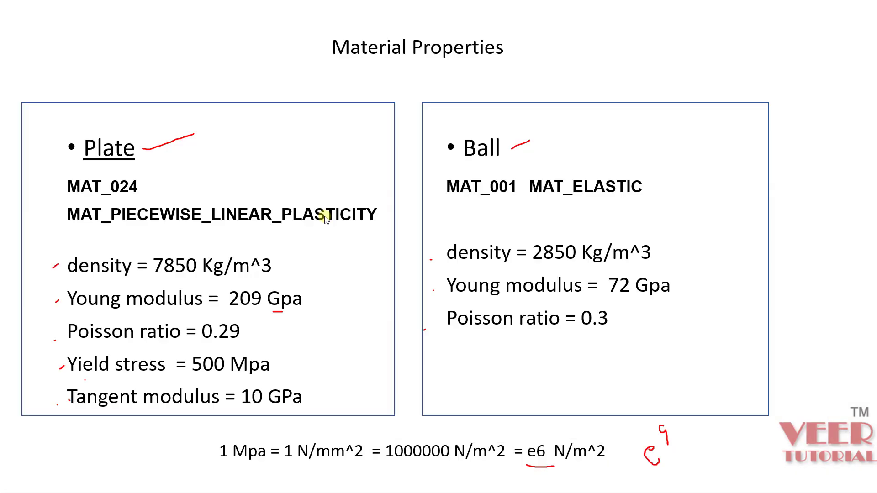
{"action": "key", "text": "alt+Tab"}
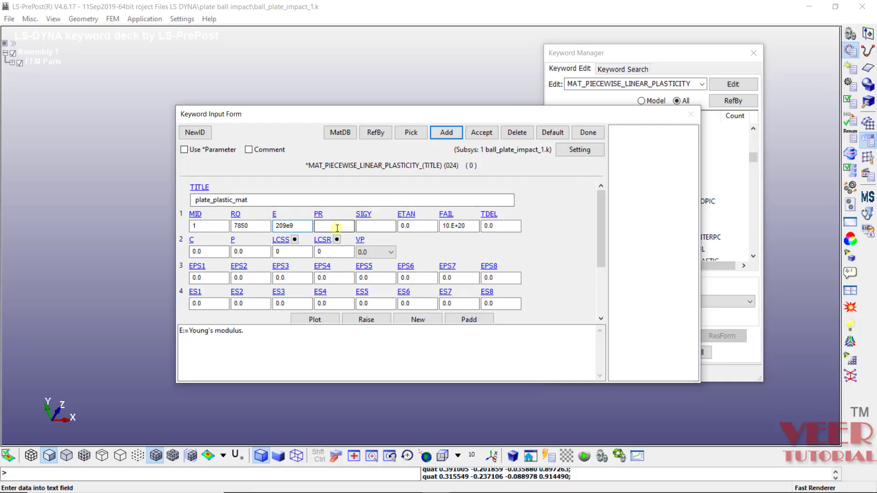
Set the plate material's Poisson's ratio to 0.29 and review the PR field's description
{"action": "left_click", "coordinate": [337, 226]}
{"action": "type", "text": "0."}
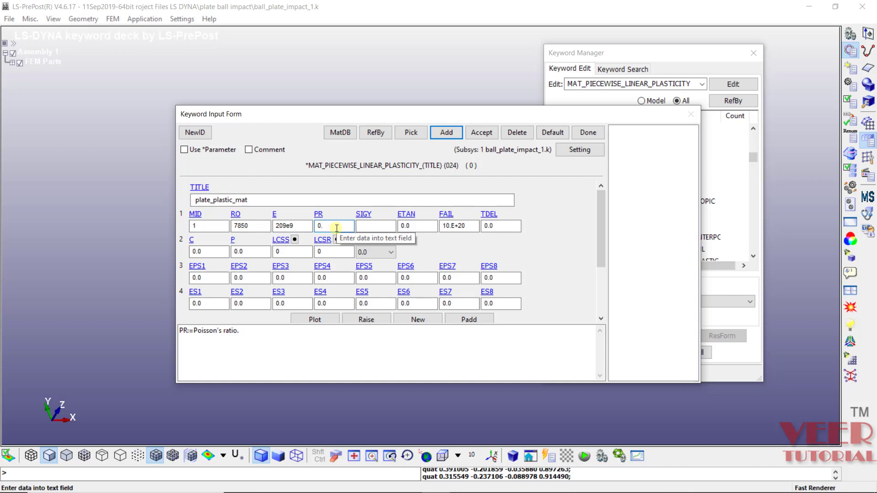
{"action": "type", "text": "29"}
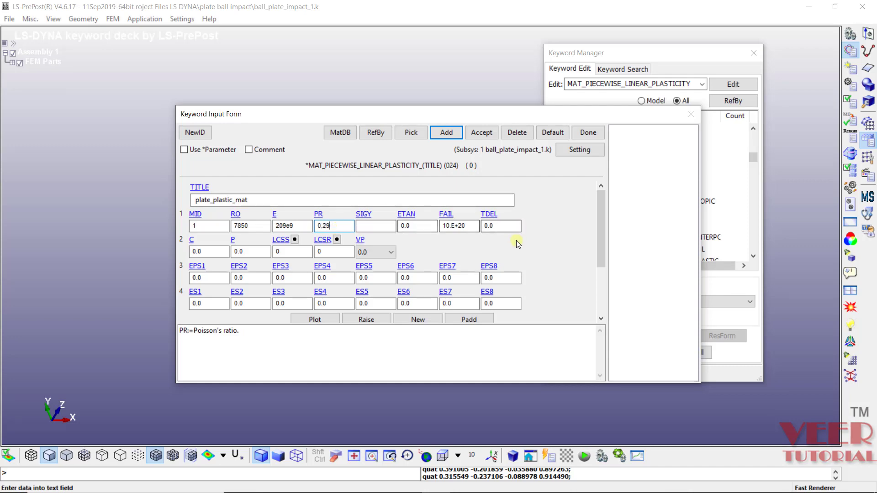
{"action": "left_click", "coordinate": [368, 227]}
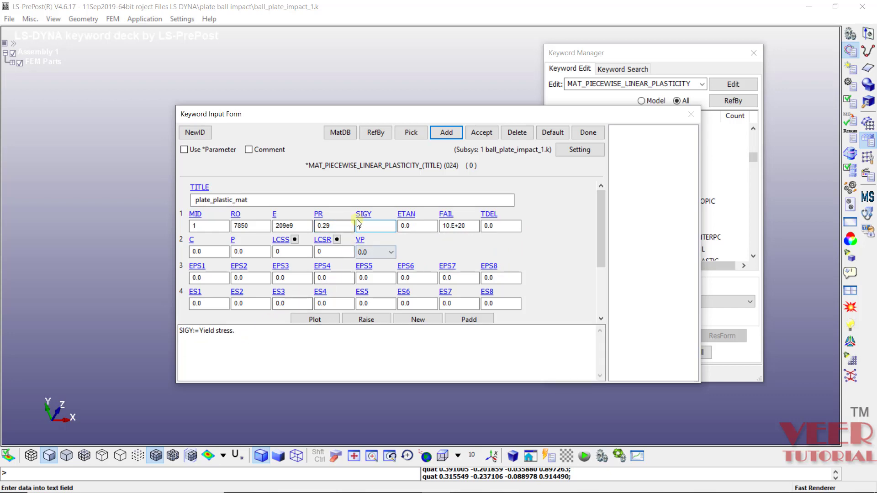
{"action": "left_click", "coordinate": [318, 215]}
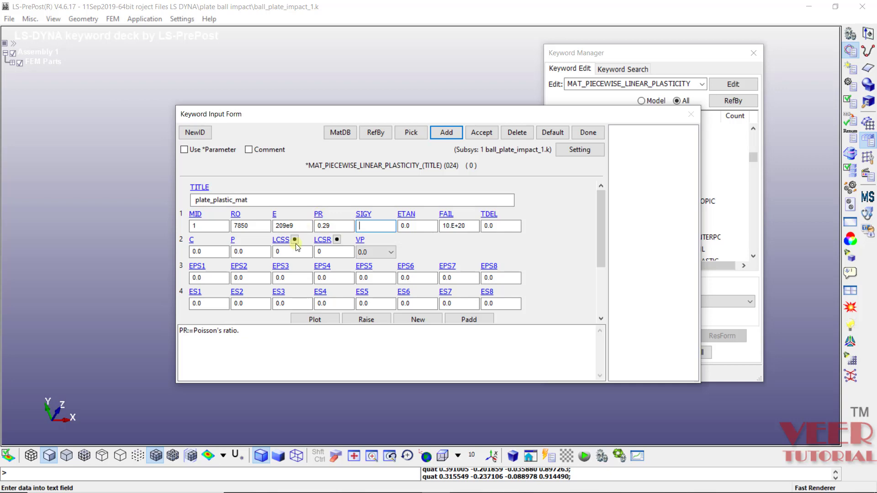
{"action": "left_click", "coordinate": [241, 330]}
{"action": "left_click_drag", "start_coordinate": [241, 330], "coordinate": [185, 332]}
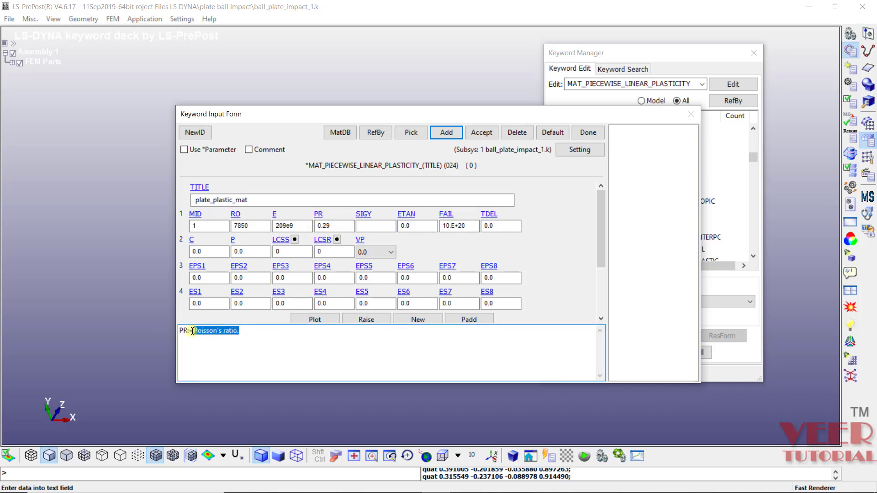
{"action": "left_click", "coordinate": [278, 342]}
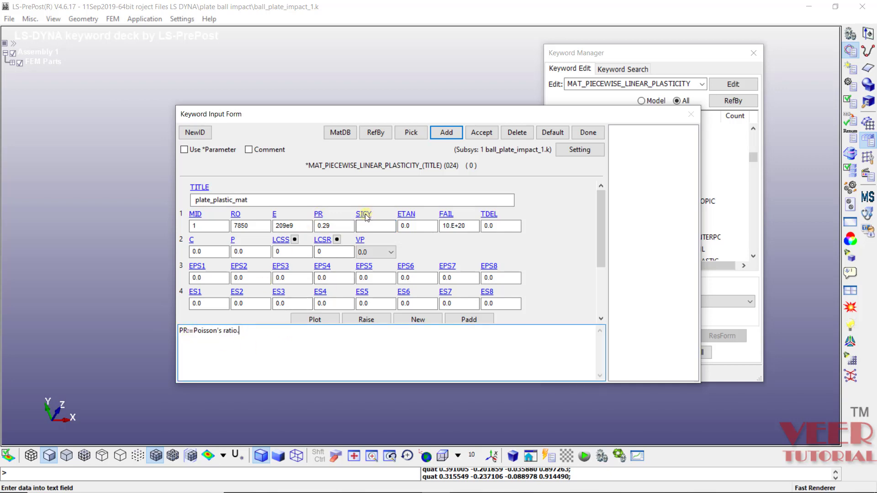
Check the SIGY field's description and set the plate material's yield stress to 500e6
{"action": "left_click", "coordinate": [376, 226]}
{"action": "left_click_drag", "start_coordinate": [239, 333], "coordinate": [197, 336]}
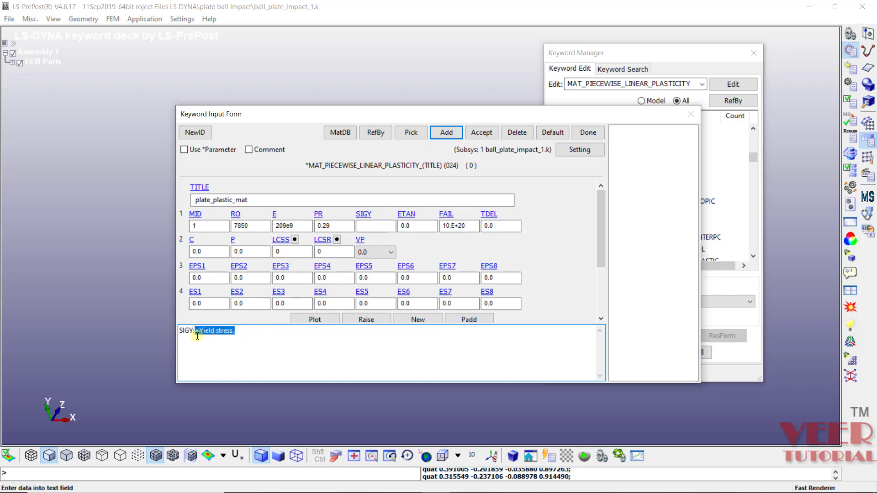
{"action": "left_click", "coordinate": [376, 226]}
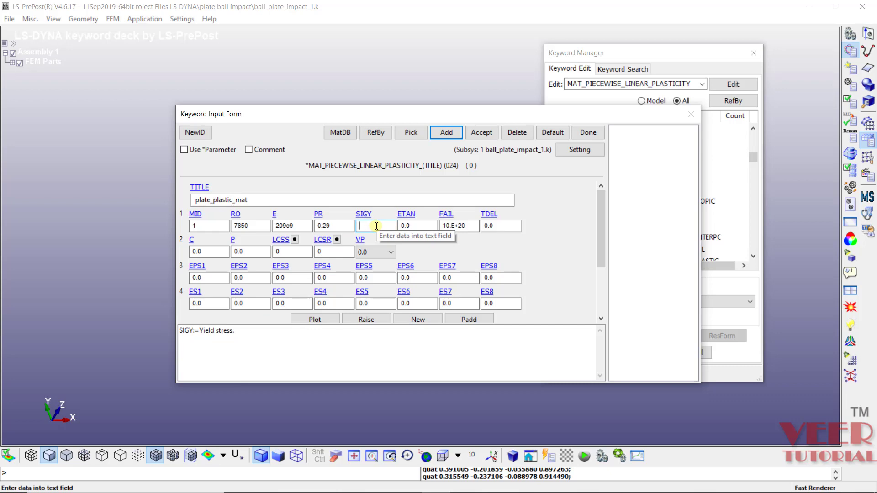
{"action": "type", "text": "500e6"}
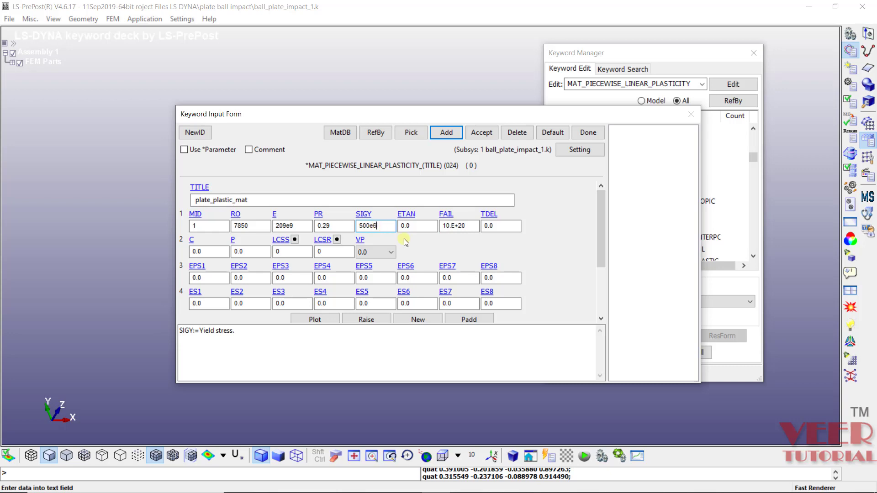
Check the ETAN field's description, set the plate material's tangent modulus to 10e9, and accept the finished material
{"action": "left_click", "coordinate": [412, 226]}
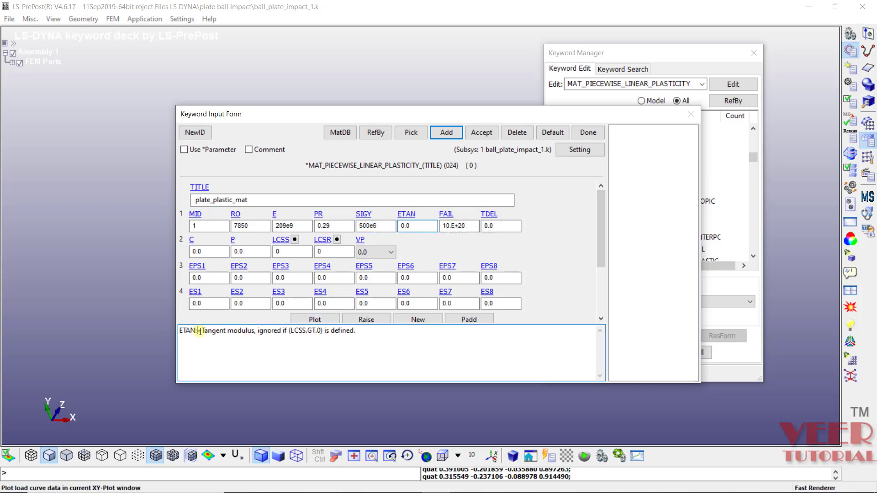
{"action": "left_click_drag", "start_coordinate": [200, 331], "coordinate": [254, 331]}
{"action": "left_click", "coordinate": [356, 348]}
{"action": "key", "text": "alt+Tab"}
{"action": "key", "text": "alt+Tab"}
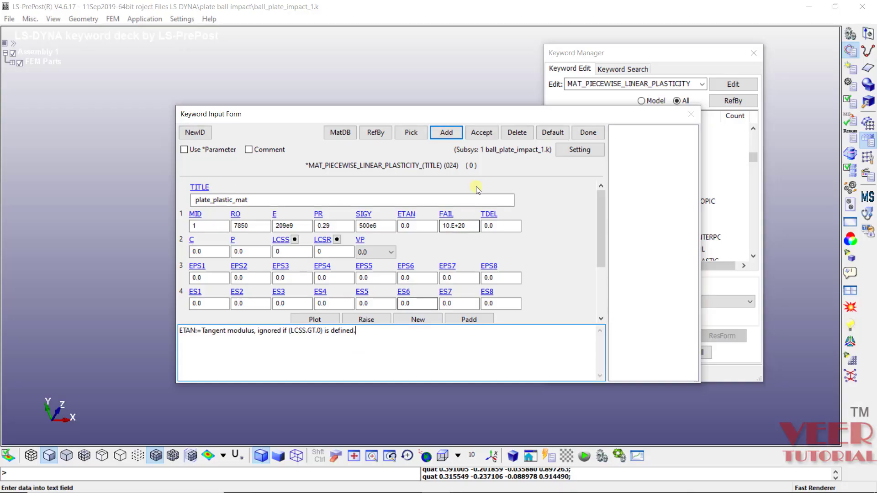
{"action": "double_click", "coordinate": [418, 226]}
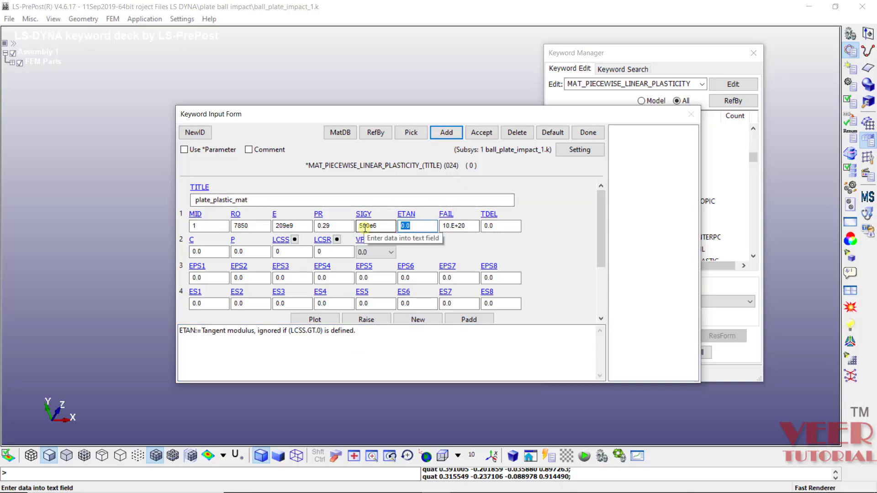
{"action": "type", "text": "10e9"}
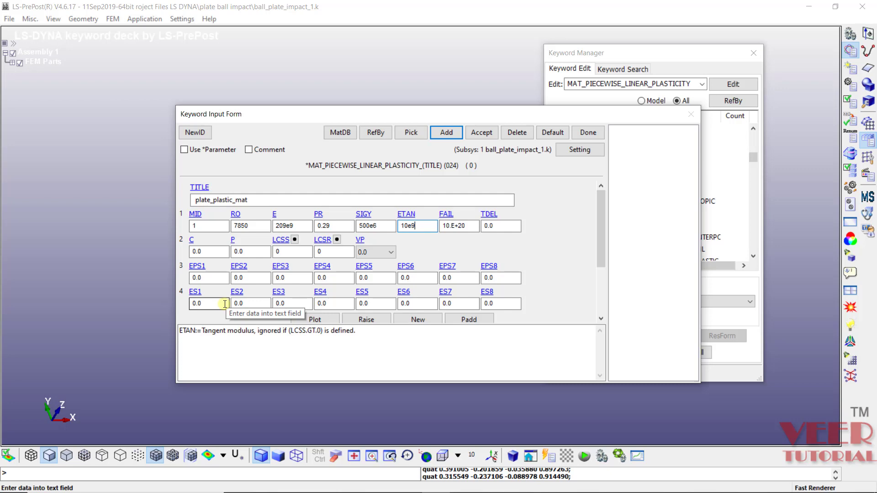
{"action": "left_click", "coordinate": [485, 133]}
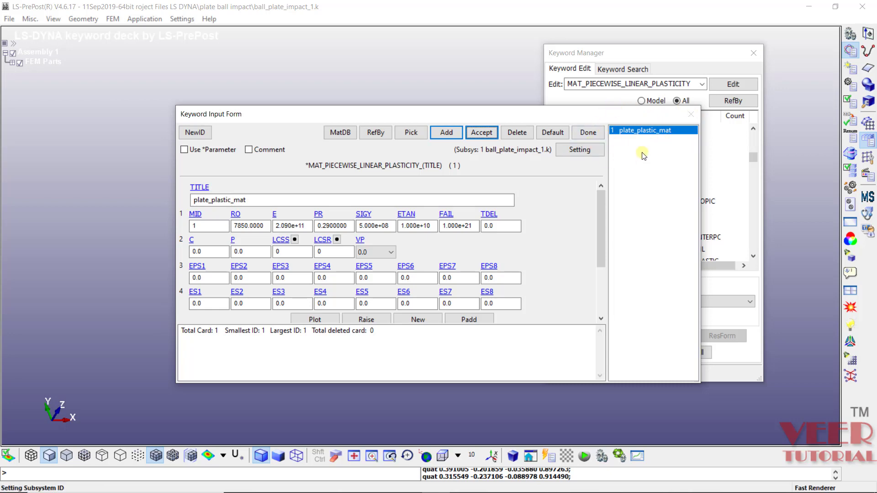
{"action": "left_click", "coordinate": [589, 133]}
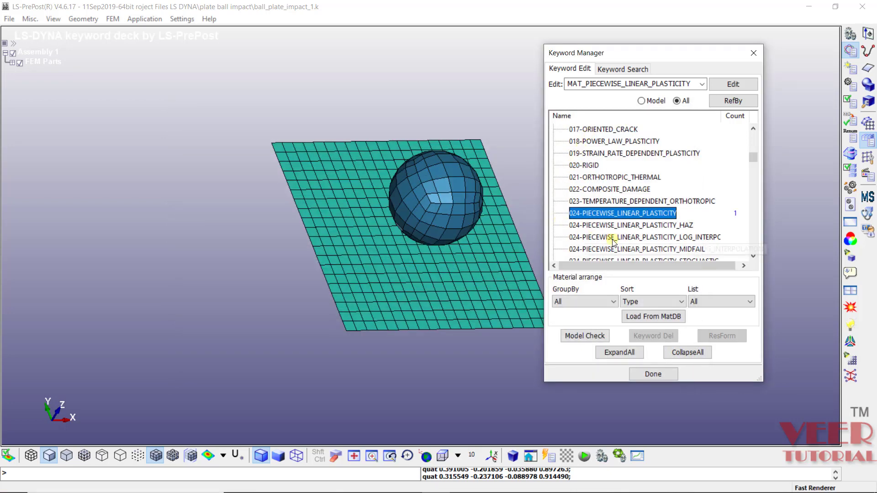
Find 001-ELASTIC in the material keyword list and open its input form
{"action": "scroll", "coordinate": [656, 229], "scroll_direction": "up", "scroll_amount": 6}
{"action": "scroll", "coordinate": [655, 229], "scroll_direction": "up", "scroll_amount": 4}
{"action": "scroll", "coordinate": [656, 229], "scroll_direction": "down", "scroll_amount": 2}
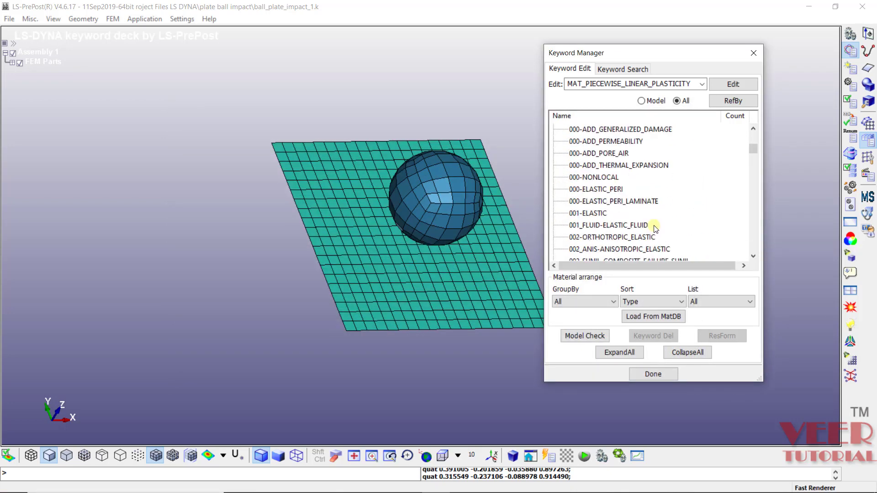
{"action": "left_click", "coordinate": [591, 214]}
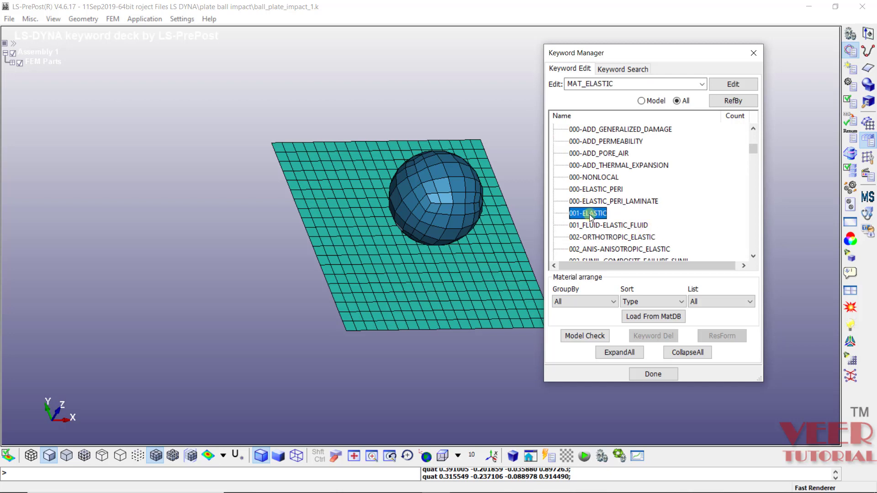
{"action": "double_click", "coordinate": [589, 215]}
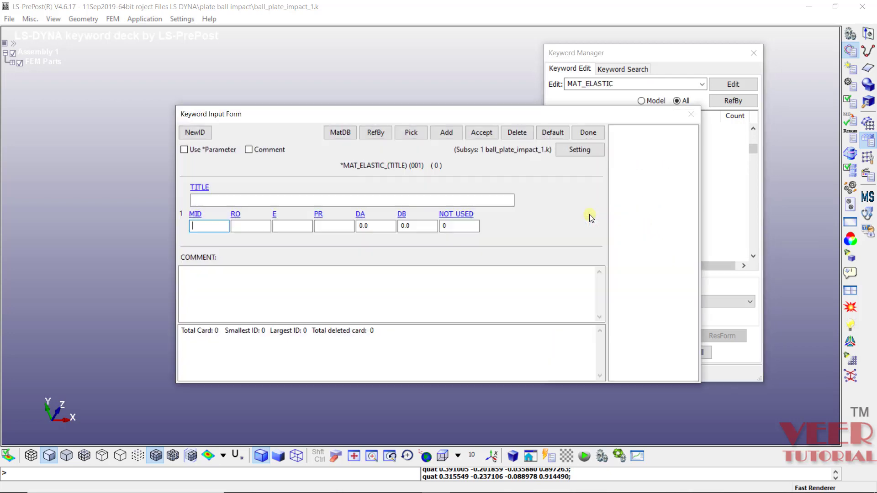
Start a new elastic material entry with ID 2 and title it ball_elastic
{"action": "left_click", "coordinate": [446, 132]}
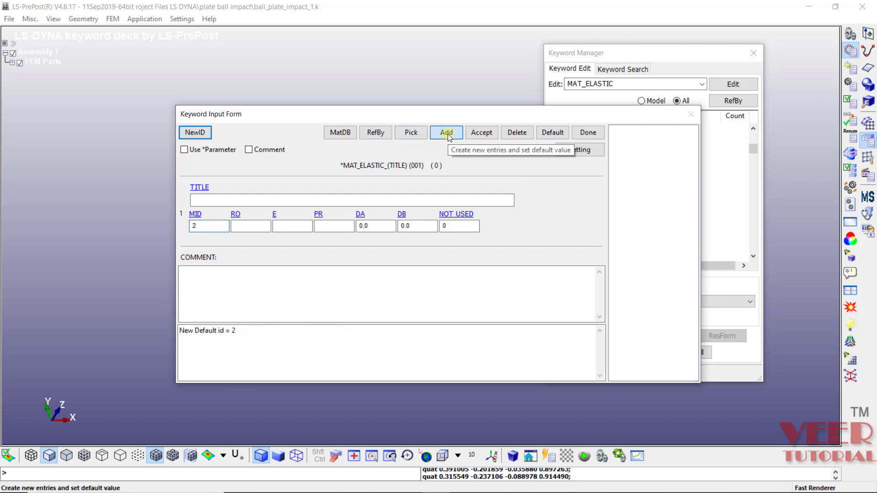
{"action": "left_click", "coordinate": [222, 200]}
{"action": "type", "text": "ba"}
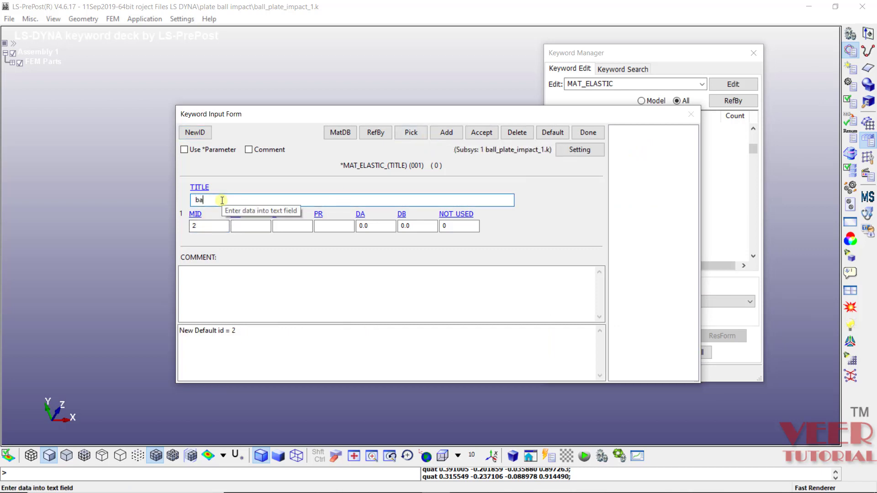
{"action": "type", "text": "ll_elast"}
{"action": "type", "text": "ic"}
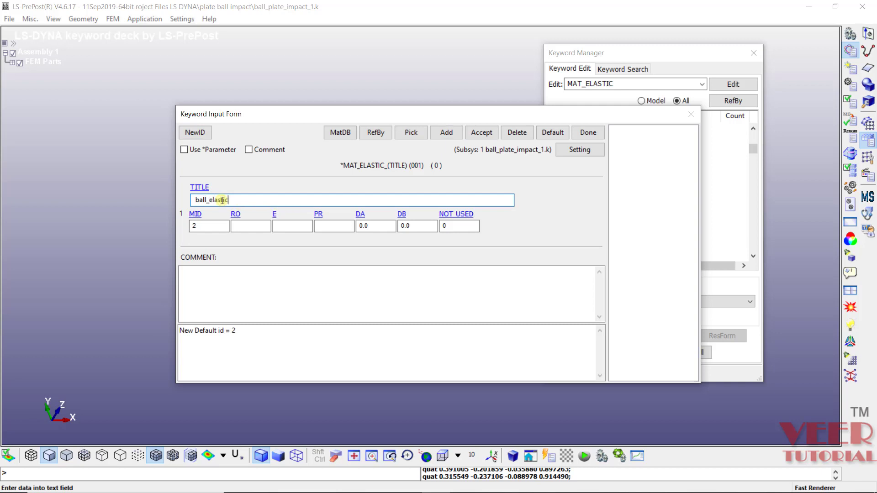
Set the ball material's mass density to 2850 and Young's modulus to 72e9, checking both against the material properties slide
{"action": "left_click", "coordinate": [253, 226]}
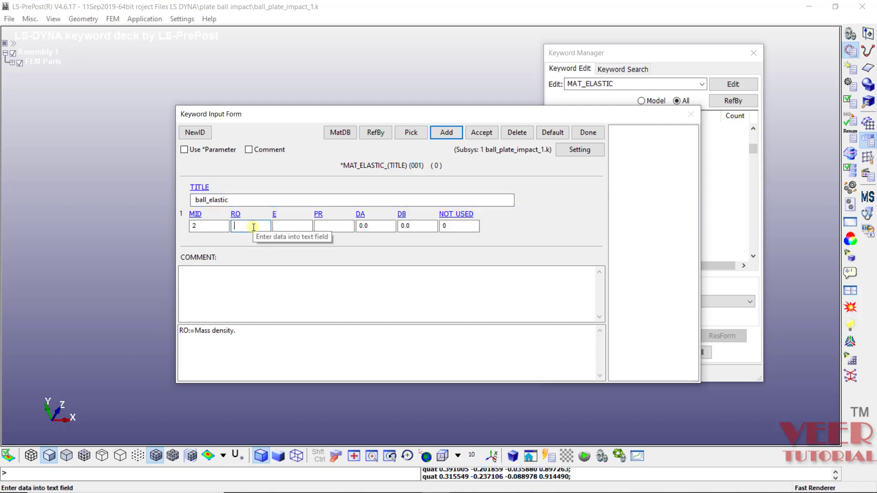
{"action": "key", "text": "alt+Tab"}
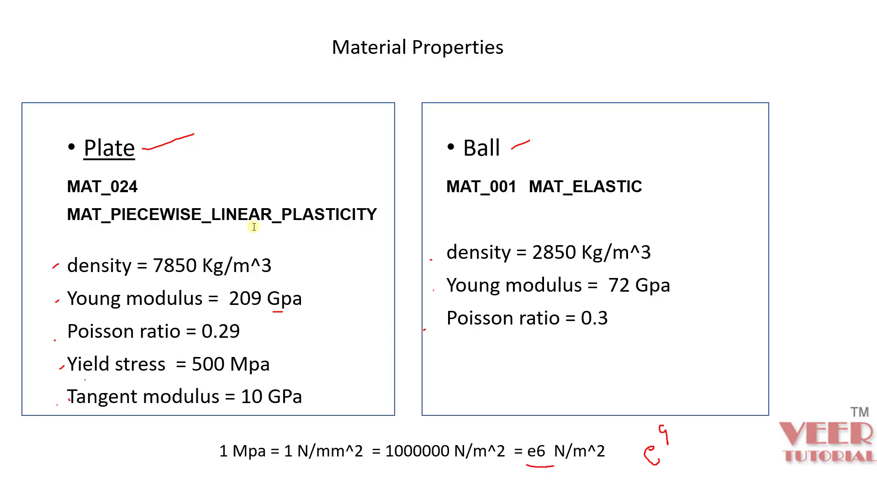
{"action": "key", "text": "alt+Tab"}
{"action": "type", "text": "2"}
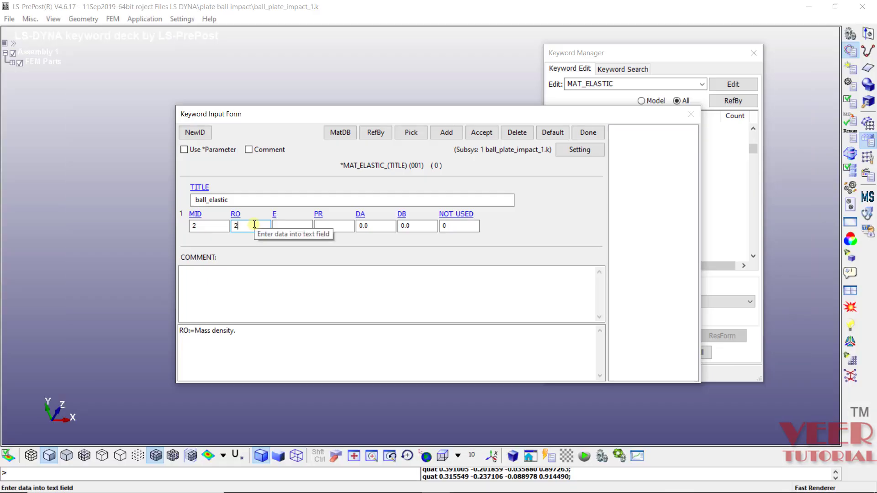
{"action": "type", "text": "850"}
{"action": "key", "text": "alt+Tab"}
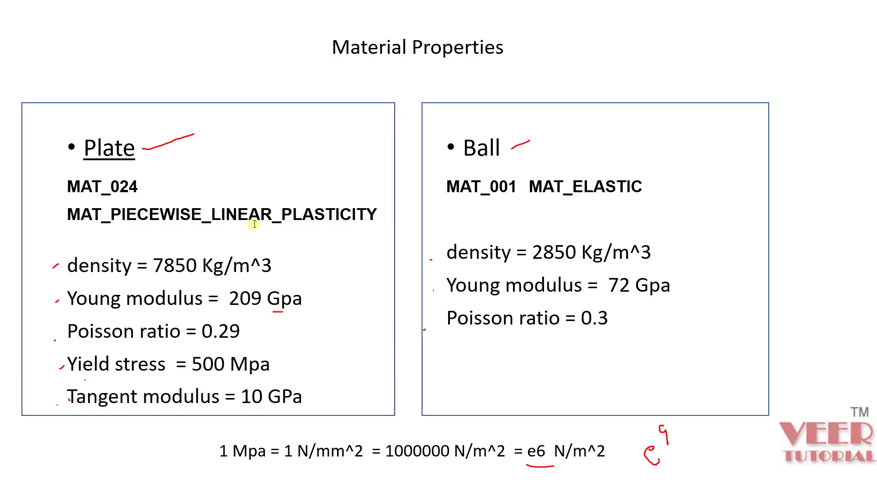
{"action": "key", "text": "alt+Tab"}
{"action": "left_click", "coordinate": [284, 228]}
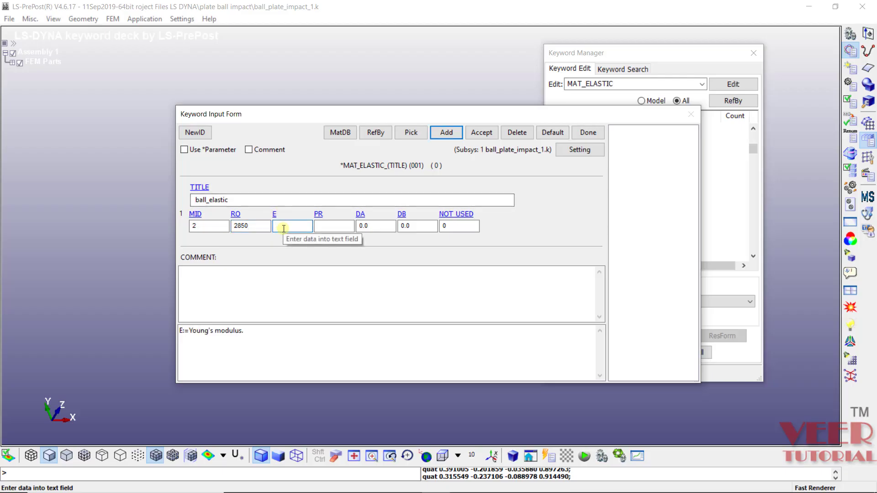
{"action": "type", "text": "72e9"}
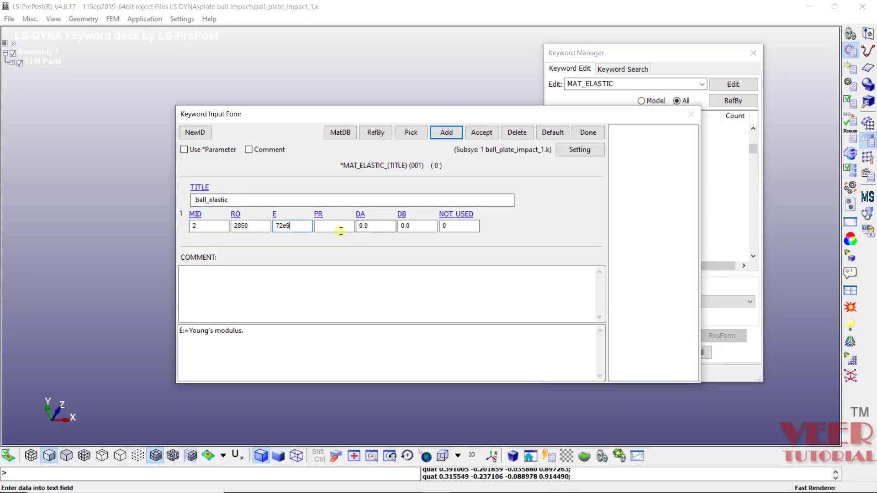
Set the ball material's Poisson's ratio to 0.3 and accept the finished material
{"action": "left_click", "coordinate": [340, 232]}
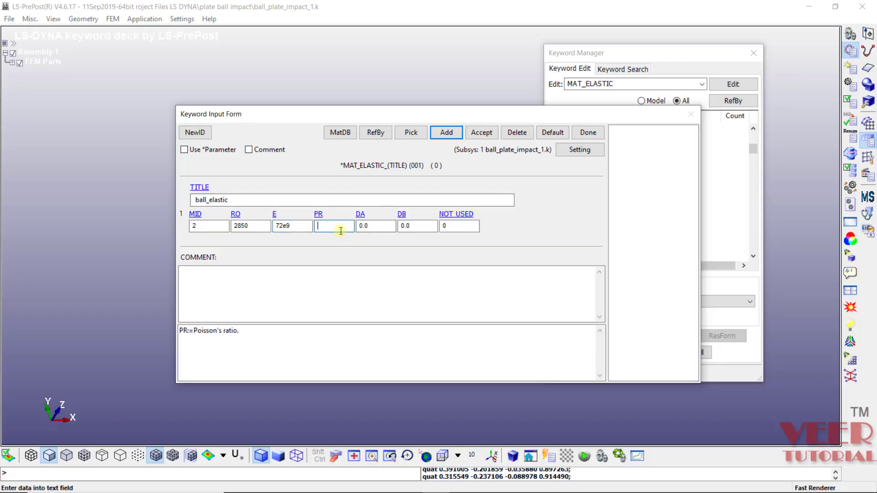
{"action": "type", "text": "0.3"}
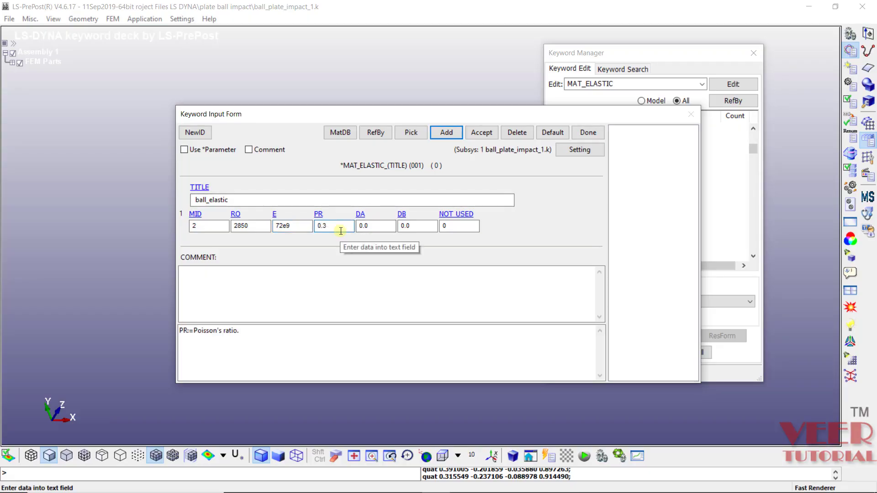
{"action": "left_click", "coordinate": [415, 293]}
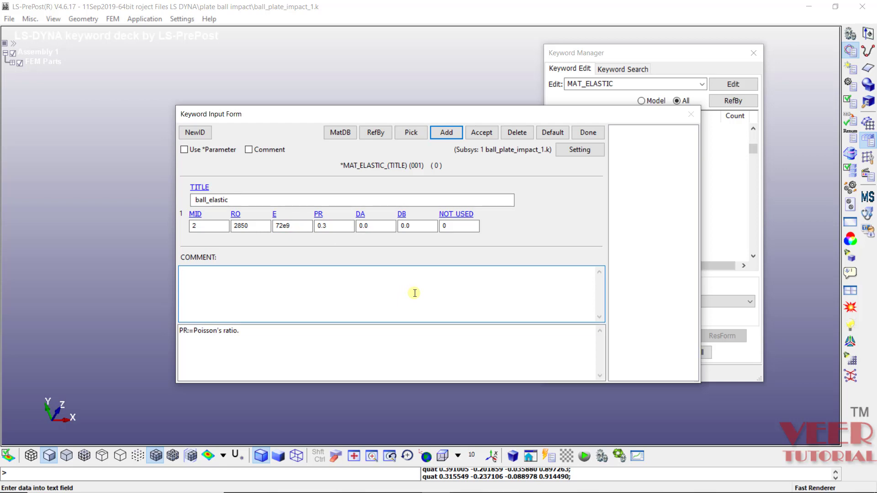
{"action": "left_click", "coordinate": [482, 132]}
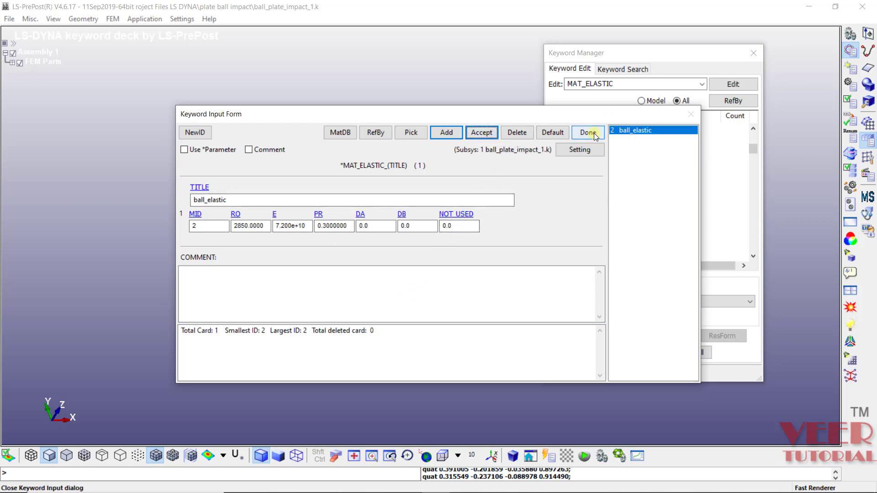
{"action": "left_click", "coordinate": [588, 133]}
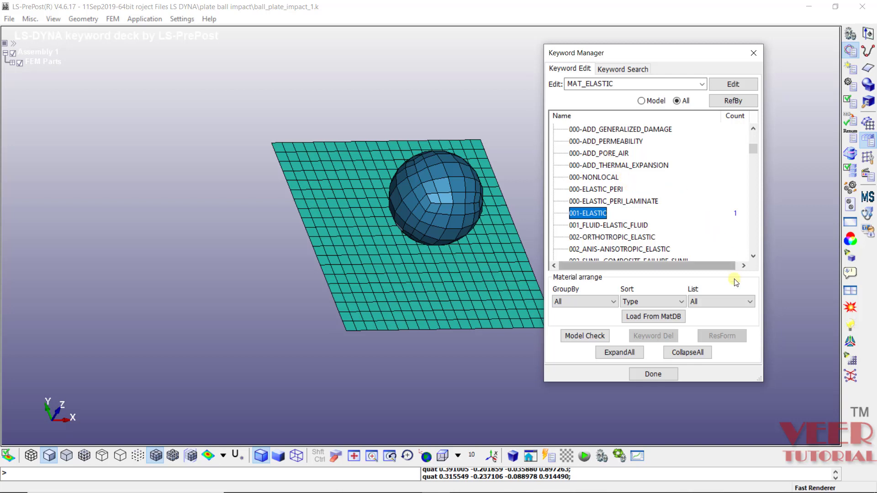
Review the 001-ELASTIC and 024-PIECEWISE_LINEAR_PLASTICITY entries in the material list, then close the Keyword Manager
{"action": "left_click", "coordinate": [643, 238]}
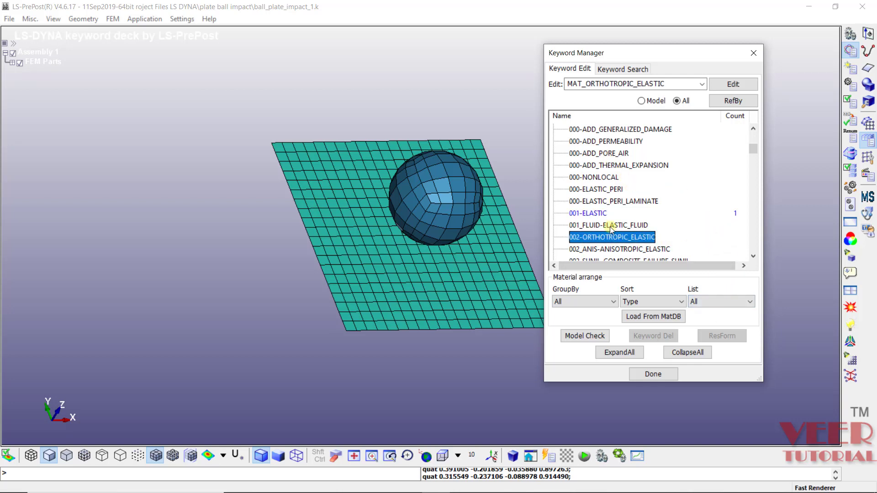
{"action": "left_click", "coordinate": [596, 214]}
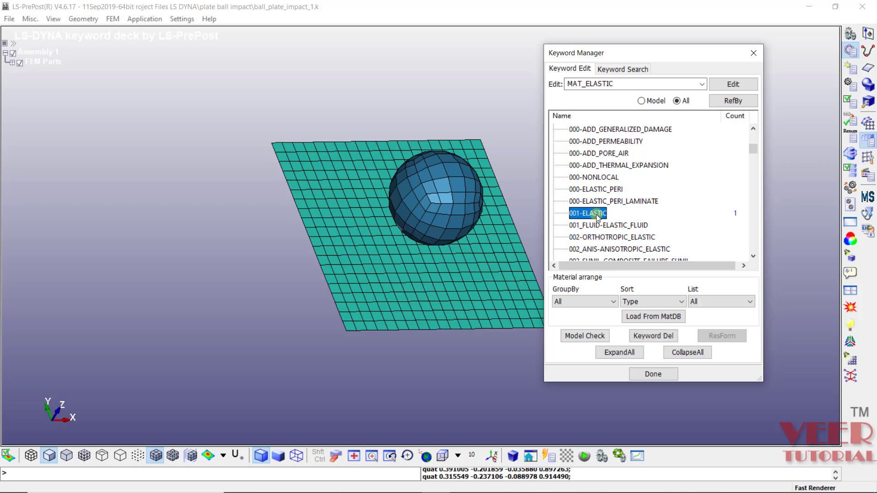
{"action": "scroll", "coordinate": [597, 218], "scroll_direction": "down", "scroll_amount": 12}
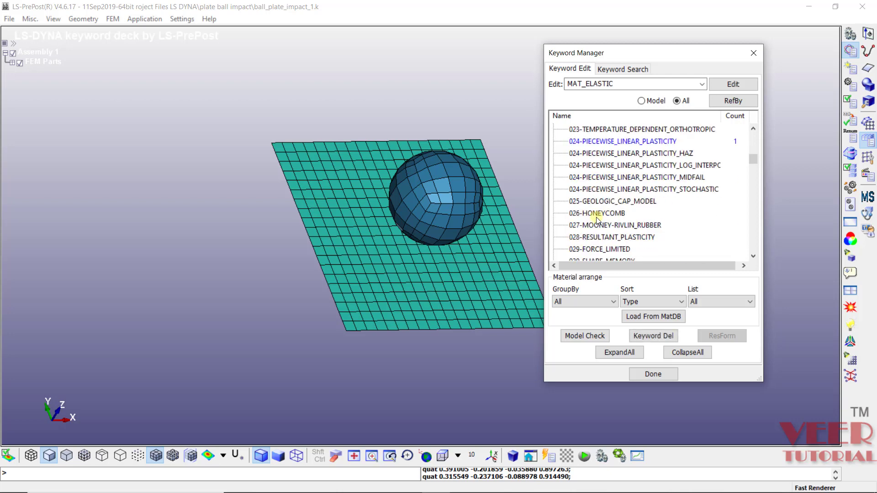
{"action": "scroll", "coordinate": [581, 145], "scroll_direction": "up", "scroll_amount": 2}
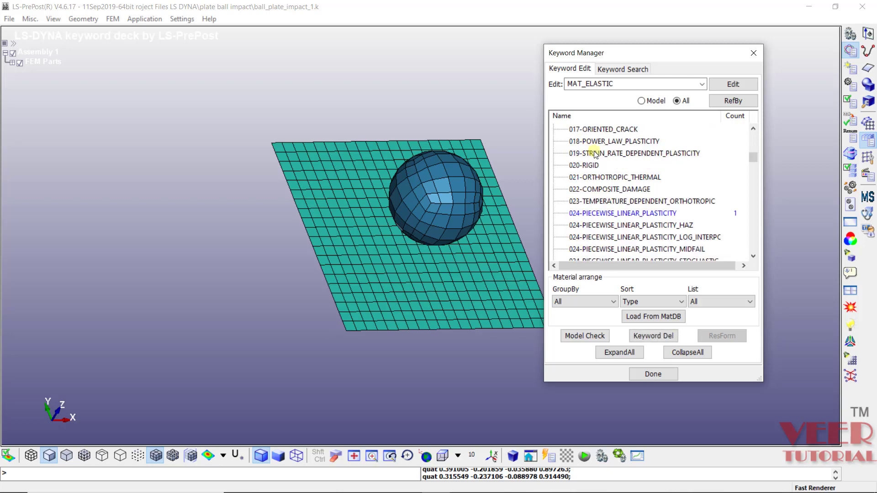
{"action": "left_click", "coordinate": [597, 214]}
{"action": "left_click", "coordinate": [642, 249]}
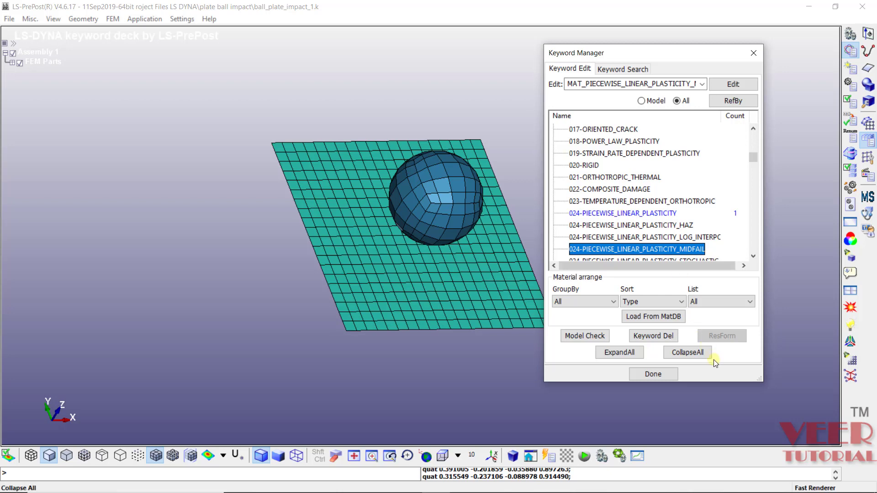
{"action": "left_click", "coordinate": [660, 374]}
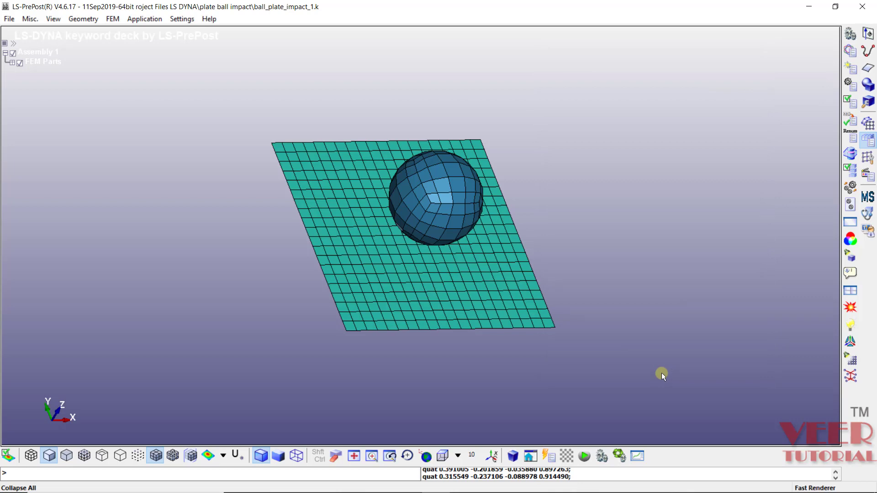
Switch to File Explorer and open the manual folder inside the LSDYNA folder on drive C
{"action": "key", "text": "super"}
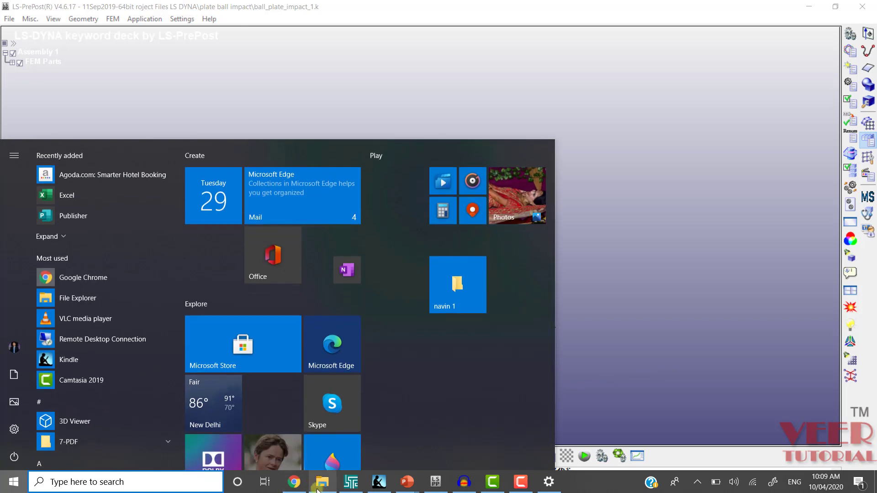
{"action": "left_click", "coordinate": [313, 486]}
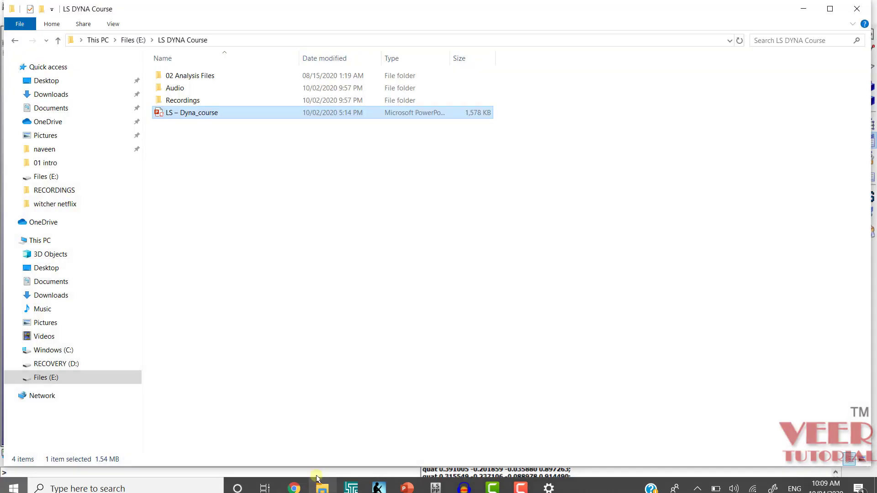
{"action": "left_click", "coordinate": [73, 350]}
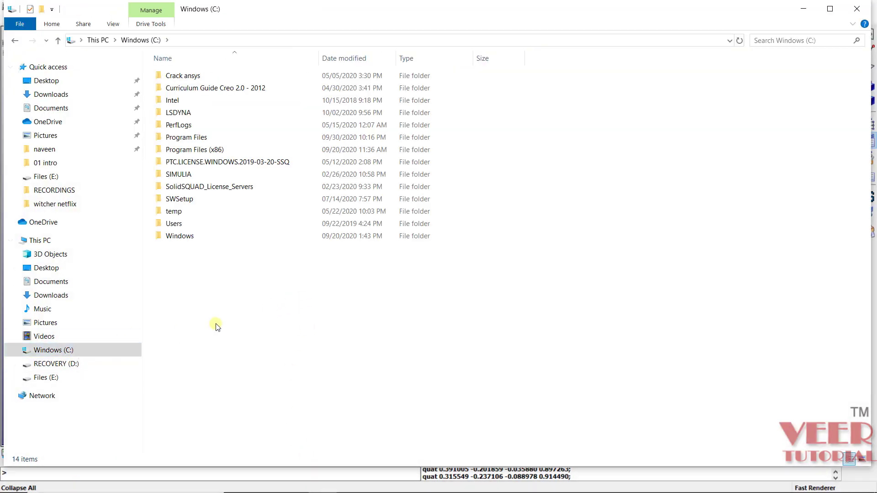
{"action": "double_click", "coordinate": [198, 114]}
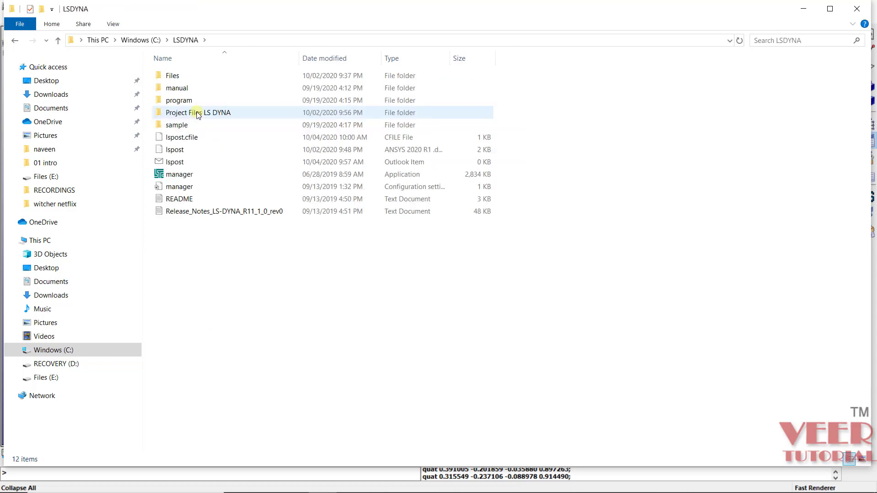
{"action": "double_click", "coordinate": [185, 89]}
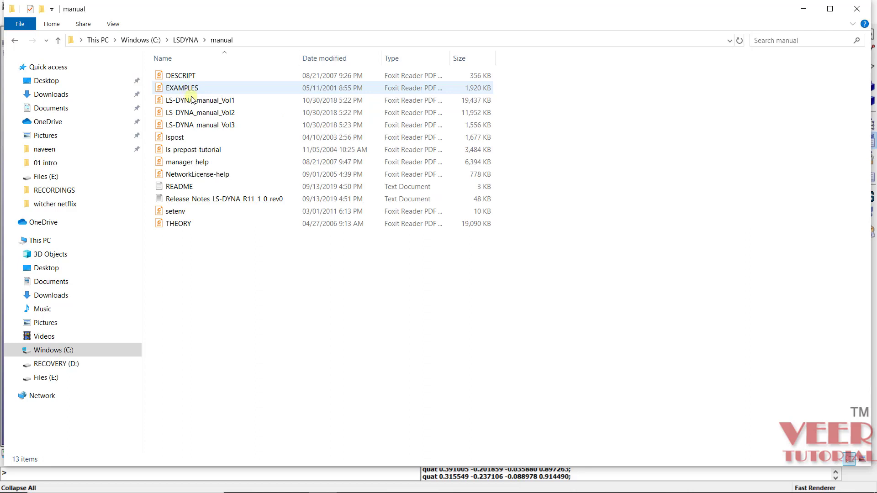
Open LS-DYNA_manual_Vol1 to view its keyword bookmarks, and minimize the PDF reader
{"action": "left_click", "coordinate": [204, 102]}
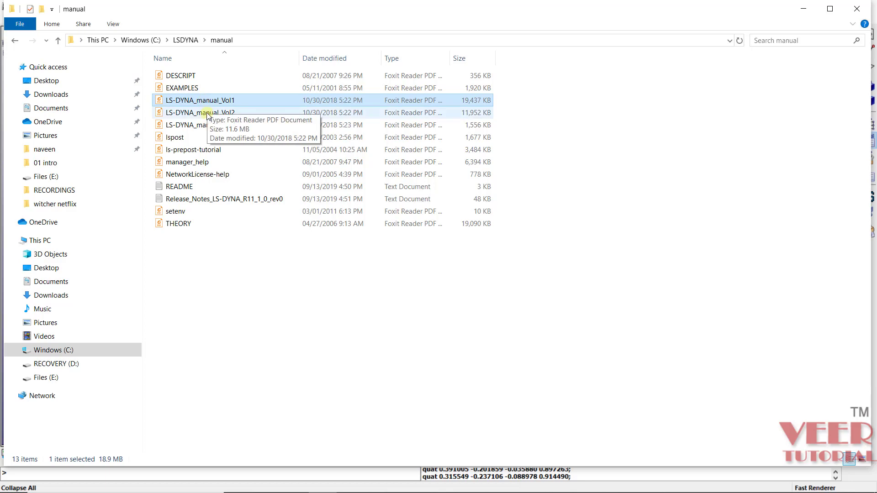
{"action": "key", "text": "Down"}
{"action": "key", "text": "Down"}
{"action": "left_click", "coordinate": [207, 101]}
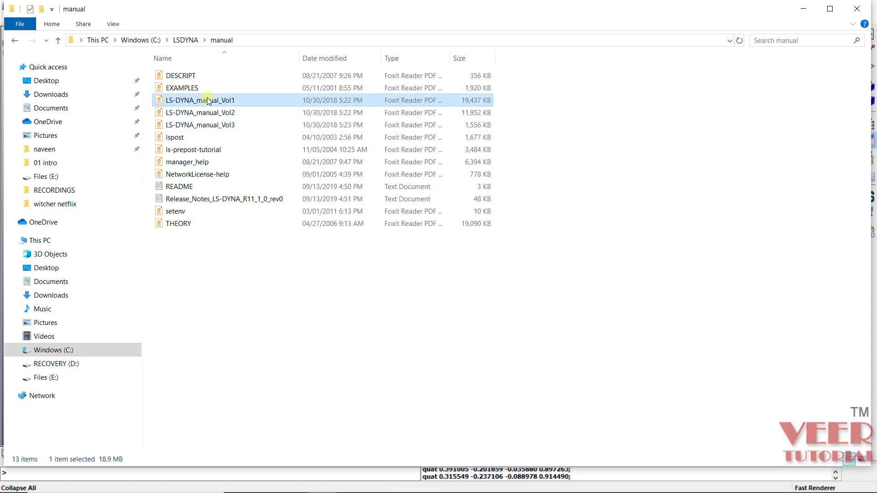
{"action": "double_click", "coordinate": [206, 98]}
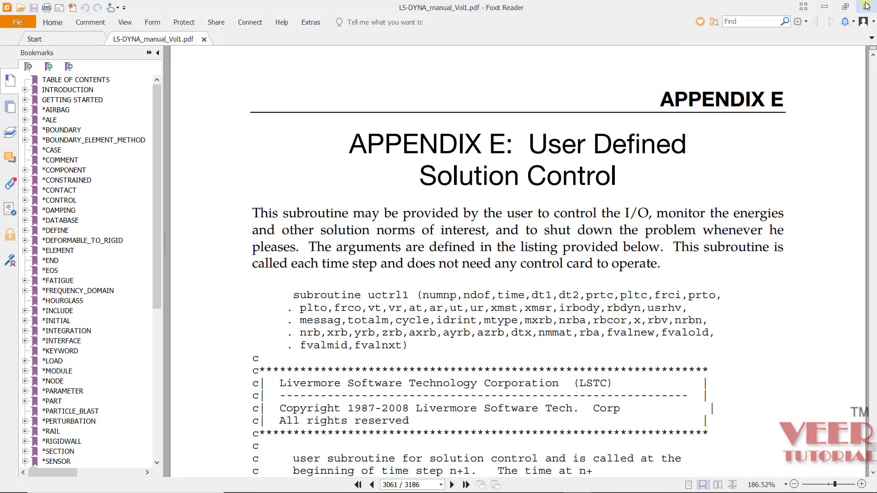
{"action": "left_click", "coordinate": [848, 16]}
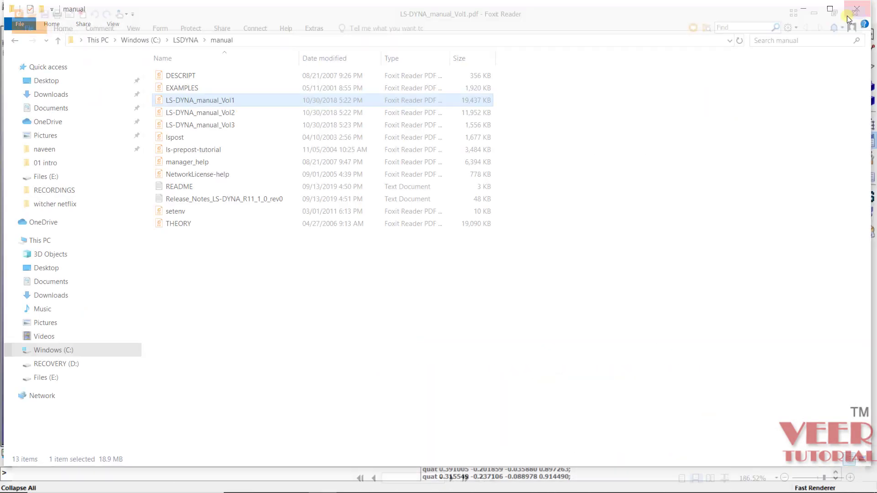
{"action": "double_click", "coordinate": [213, 101]}
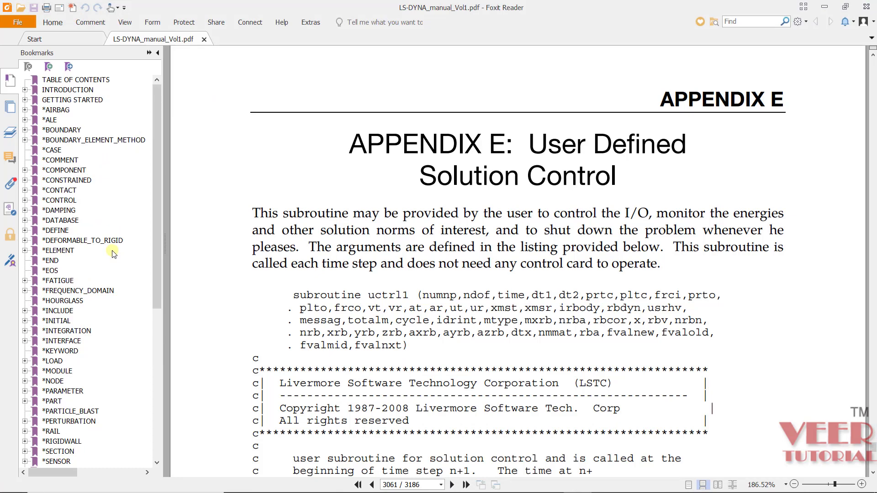
{"action": "left_click", "coordinate": [828, 6]}
Open LS-DYNA_manual_Vol2 and go to the MAT_024 PIECEWISE_LINEAR_PLASTICITY entry in its *MAT section
{"action": "double_click", "coordinate": [217, 115]}
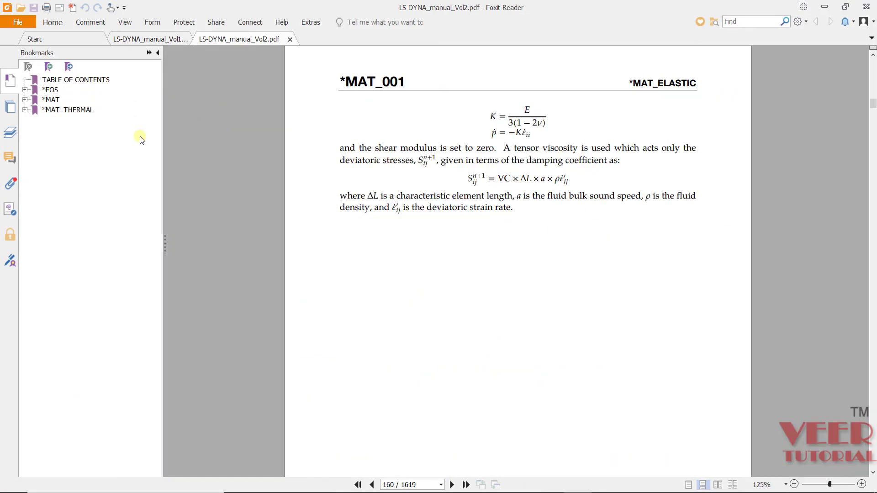
{"action": "left_click", "coordinate": [52, 100]}
{"action": "left_click", "coordinate": [25, 99]}
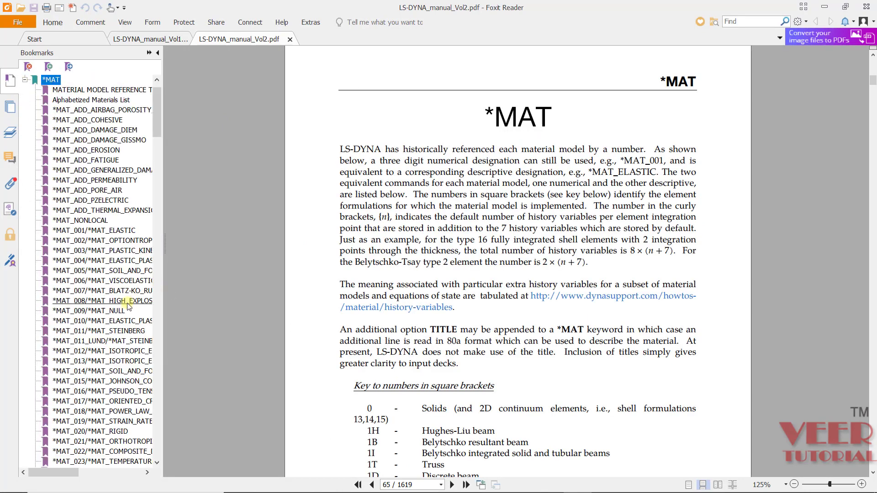
{"action": "scroll", "coordinate": [127, 307], "scroll_direction": "down", "scroll_amount": 3}
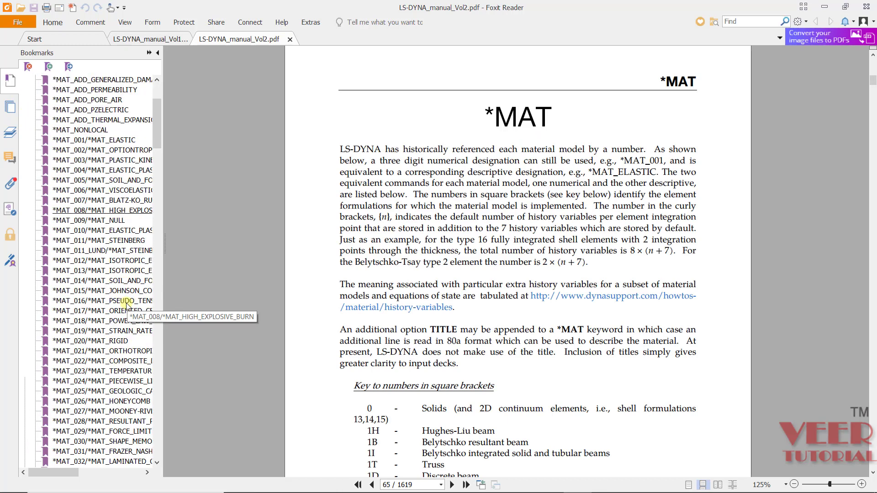
{"action": "left_click", "coordinate": [79, 383]}
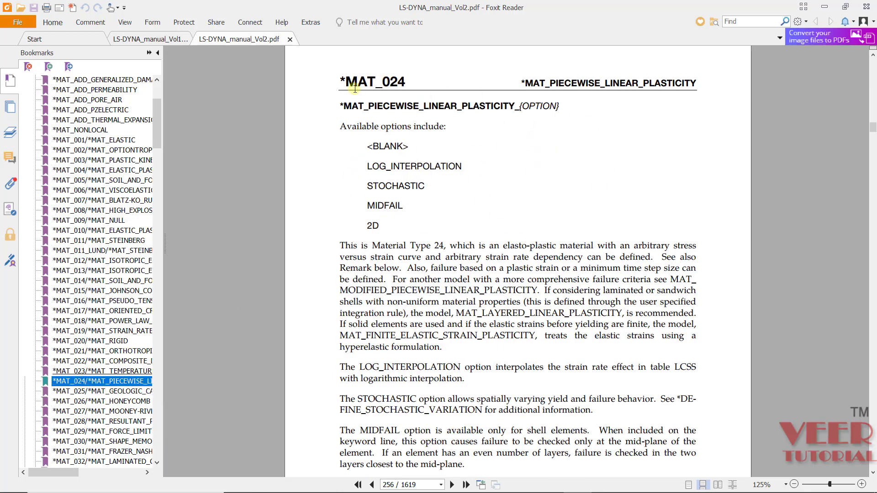
Read the MAT_024 chapter, highlighting its keyword name and going through the options, card tables and variable descriptions
{"action": "left_click_drag", "start_coordinate": [346, 82], "coordinate": [423, 87]}
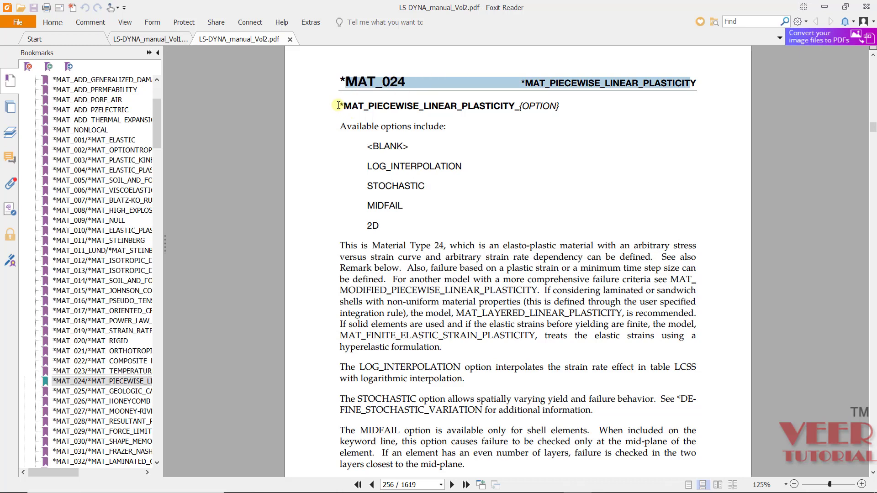
{"action": "left_click_drag", "start_coordinate": [339, 105], "coordinate": [525, 131]}
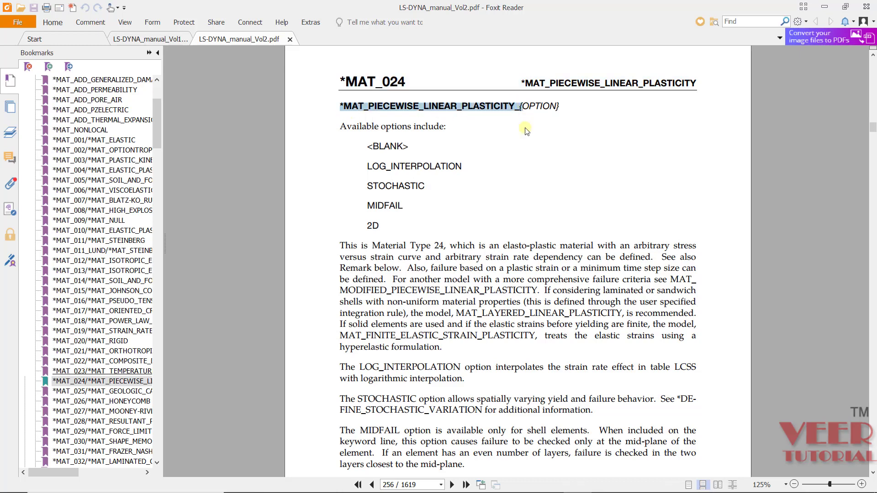
{"action": "left_click", "coordinate": [516, 174]}
{"action": "scroll", "coordinate": [516, 235], "scroll_direction": "down", "scroll_amount": 5}
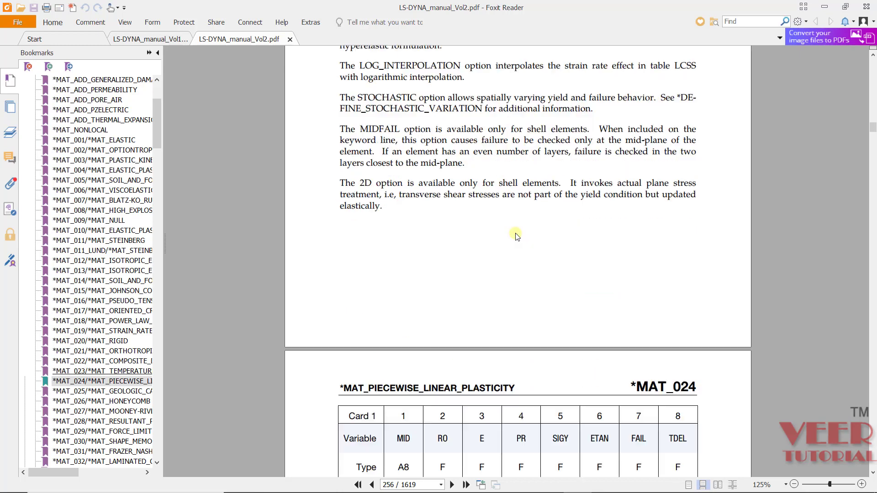
{"action": "scroll", "coordinate": [516, 235], "scroll_direction": "down", "scroll_amount": 4}
{"action": "scroll", "coordinate": [518, 234], "scroll_direction": "down", "scroll_amount": 7}
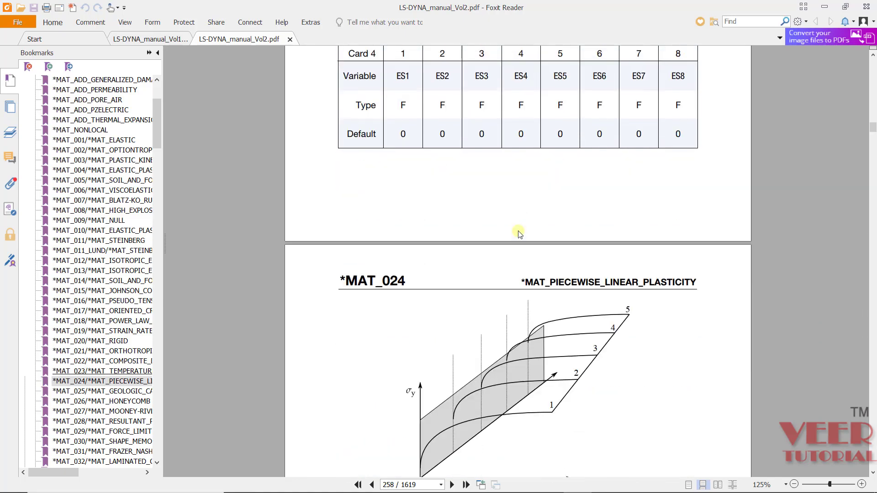
{"action": "scroll", "coordinate": [518, 234], "scroll_direction": "down", "scroll_amount": 4}
{"action": "scroll", "coordinate": [519, 233], "scroll_direction": "down", "scroll_amount": 9}
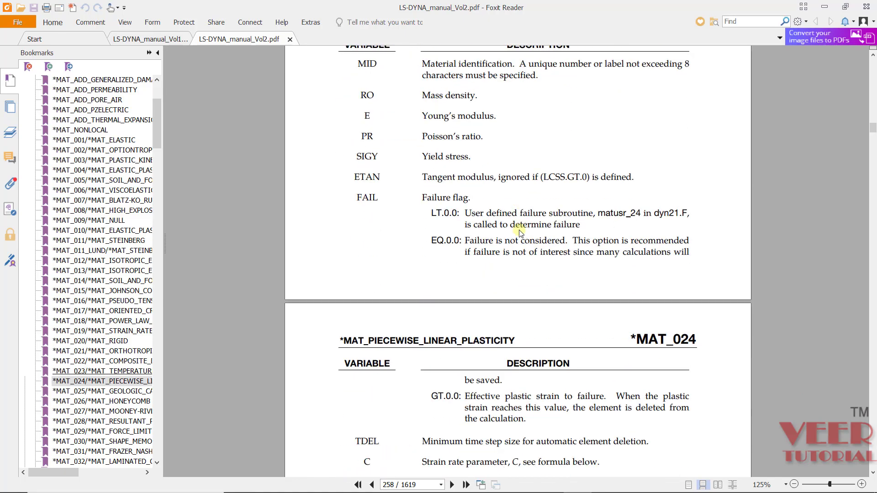
Switch to the presentation, mark Material on the Steps of Analysis slide, and advance to the Boundary Conditions slide
{"action": "key", "text": "alt+Tab"}
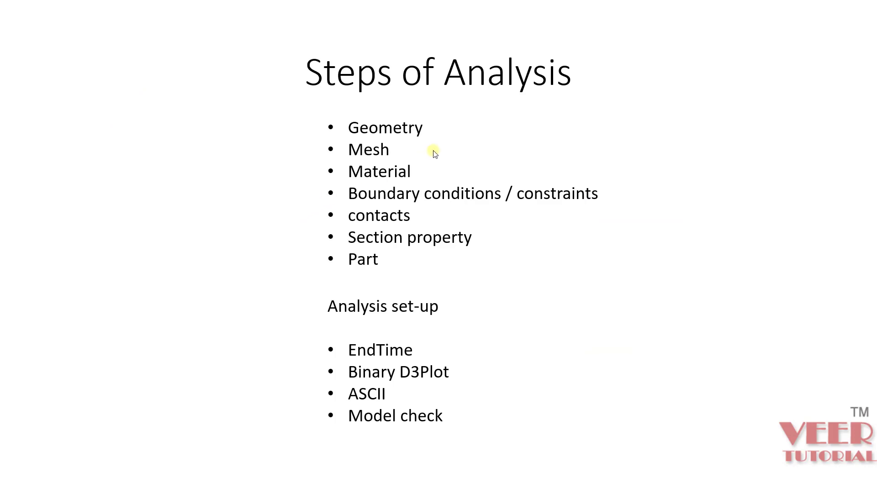
{"action": "left_click_drag", "start_coordinate": [417, 170], "coordinate": [434, 161]}
{"action": "key", "text": "Right"}
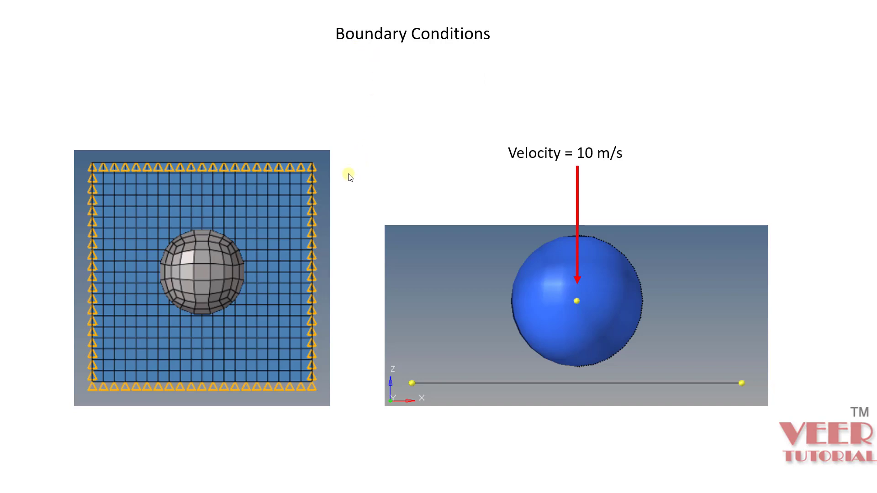
Handwrite an underlined "fix" above the constrained plate and underline Velocity = 10 m/s on the Boundary Conditions slide
{"action": "mouse_move", "coordinate": [237, 145]}
{"action": "left_mouse_down"}
{"action": "mouse_move", "coordinate": [250, 133]}
{"action": "mouse_move", "coordinate": [278, 134]}
{"action": "mouse_move", "coordinate": [276, 117]}
{"action": "mouse_move", "coordinate": [286, 123]}
{"action": "left_mouse_up"}
{"action": "left_click_drag", "start_coordinate": [280, 93], "coordinate": [283, 92]}
{"action": "left_click_drag", "start_coordinate": [299, 94], "coordinate": [323, 115]}
{"action": "left_click_drag", "start_coordinate": [255, 147], "coordinate": [324, 116]}
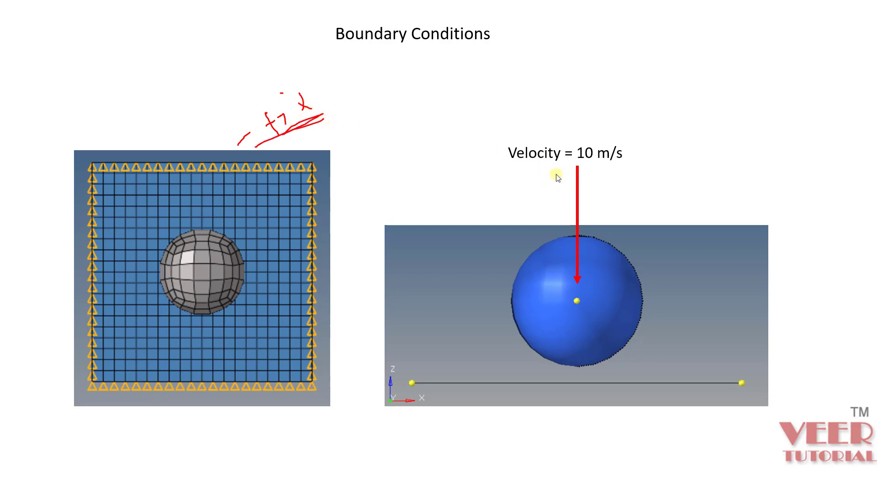
{"action": "left_click_drag", "start_coordinate": [501, 170], "coordinate": [611, 159]}
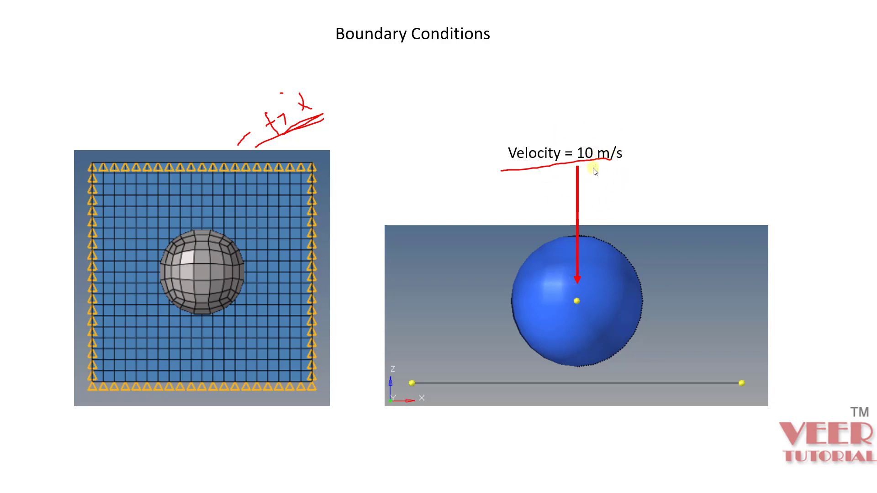
{"action": "left_click_drag", "start_coordinate": [592, 168], "coordinate": [626, 162]}
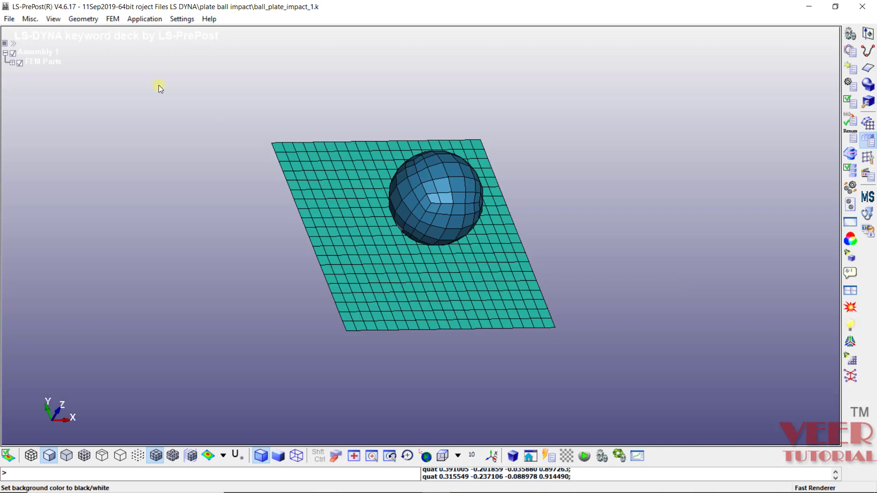
Open the Create Entity tool for the ball and plate model in LS-PrePost
{"action": "left_click", "coordinate": [113, 19]}
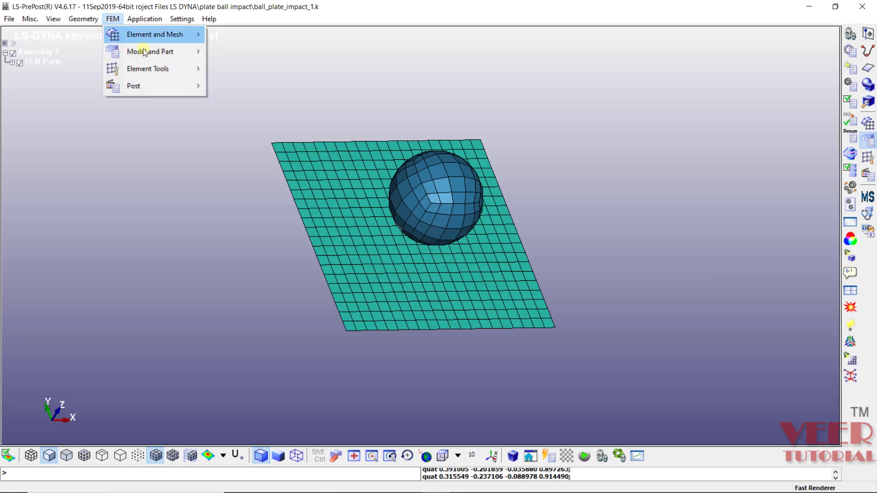
{"action": "mouse_move", "coordinate": [153, 49]}
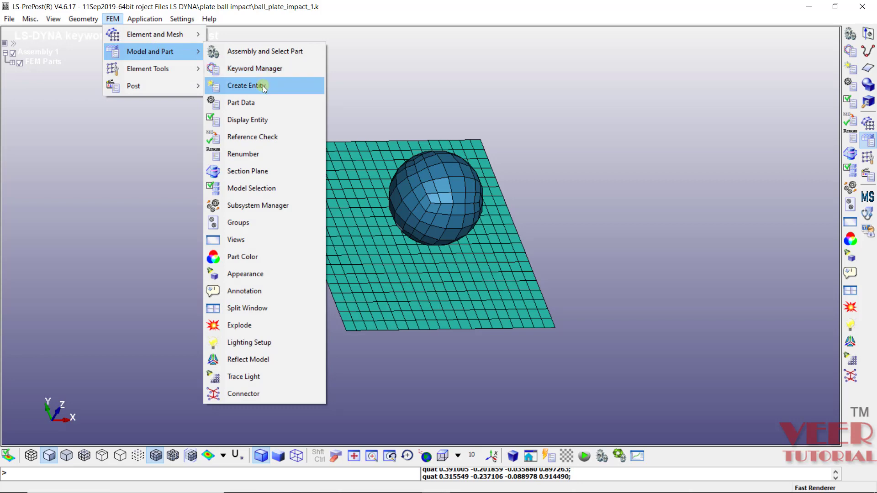
{"action": "left_click", "coordinate": [247, 85]}
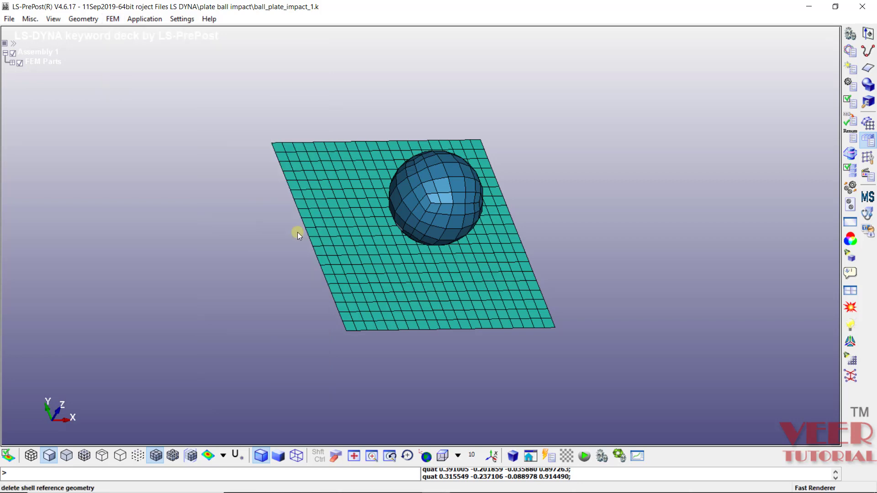